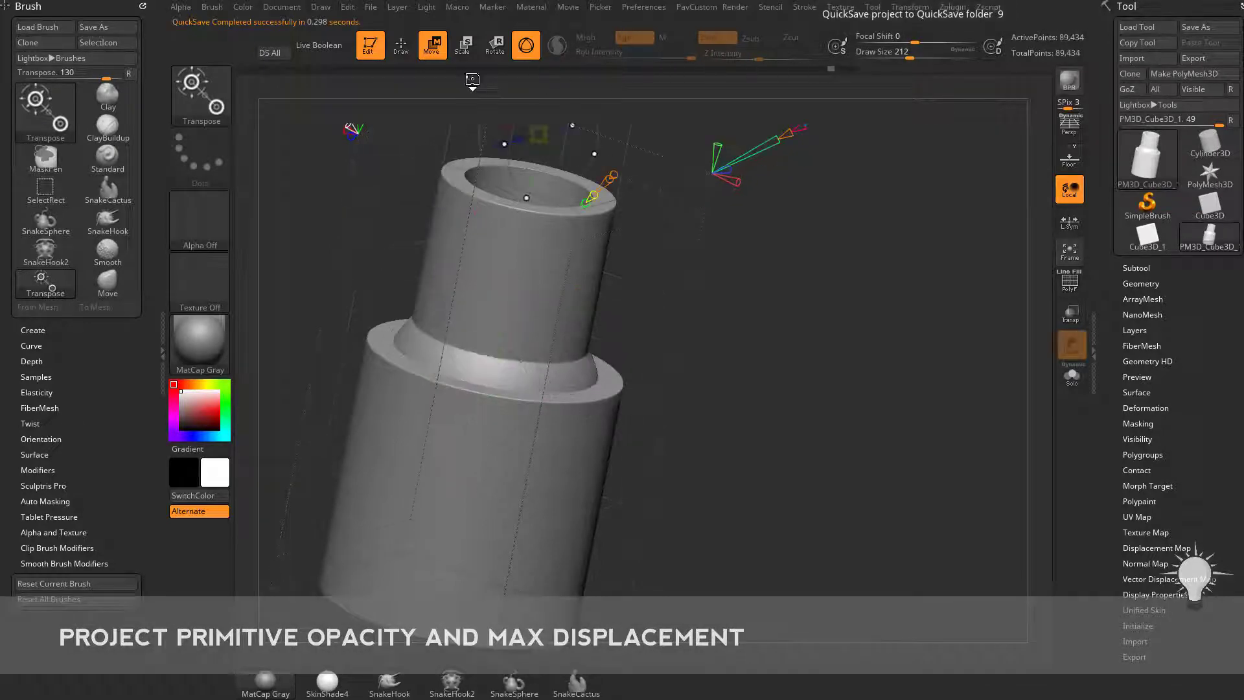
# Go back in the undo history to the cube with the Project Primitive sphere and scale the sphere uniformly until only the cube's corners protrude.
pyautogui.moveTo(424, 74)
pyautogui.mouseDown()
pyautogui.moveTo(389, 81)
pyautogui.moveTo(438, 84)
pyautogui.moveTo(420, 82)
pyautogui.mouseUp()
pyautogui.moveTo(894, 285); pyautogui.dragTo(852, 255)
pyautogui.moveTo(503, 416); pyautogui.dragTo(580, 362)
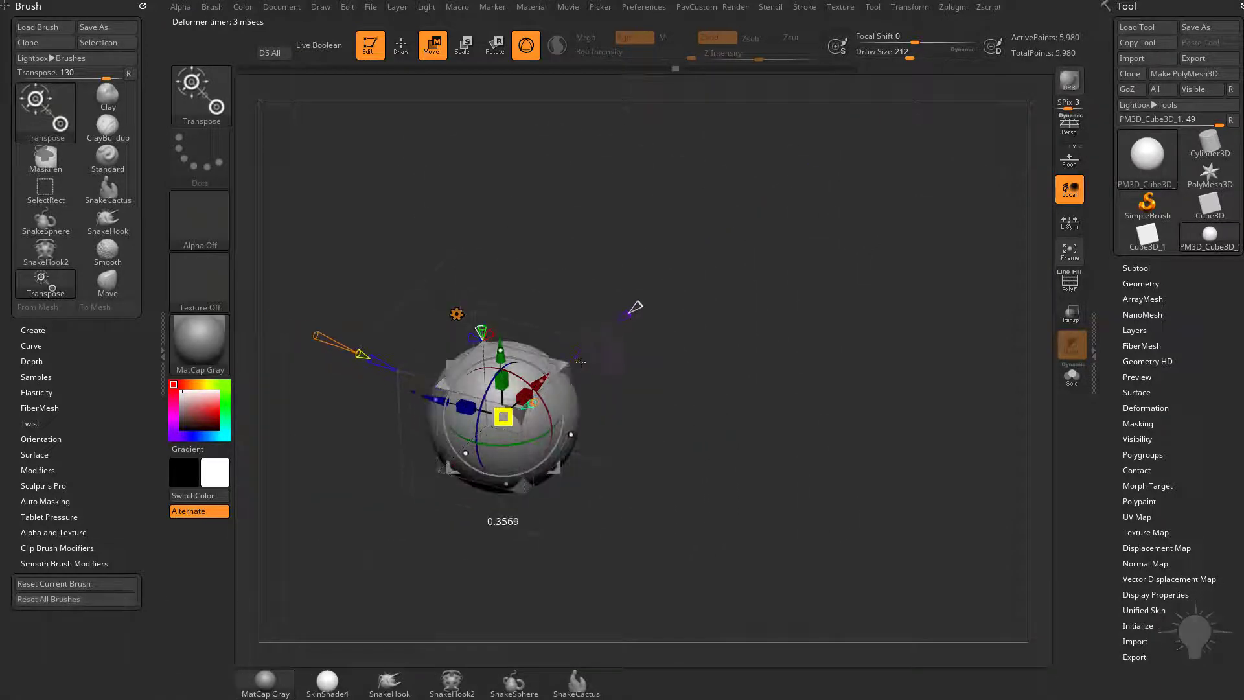
pyautogui.click(581, 362)
pyautogui.click(566, 413)
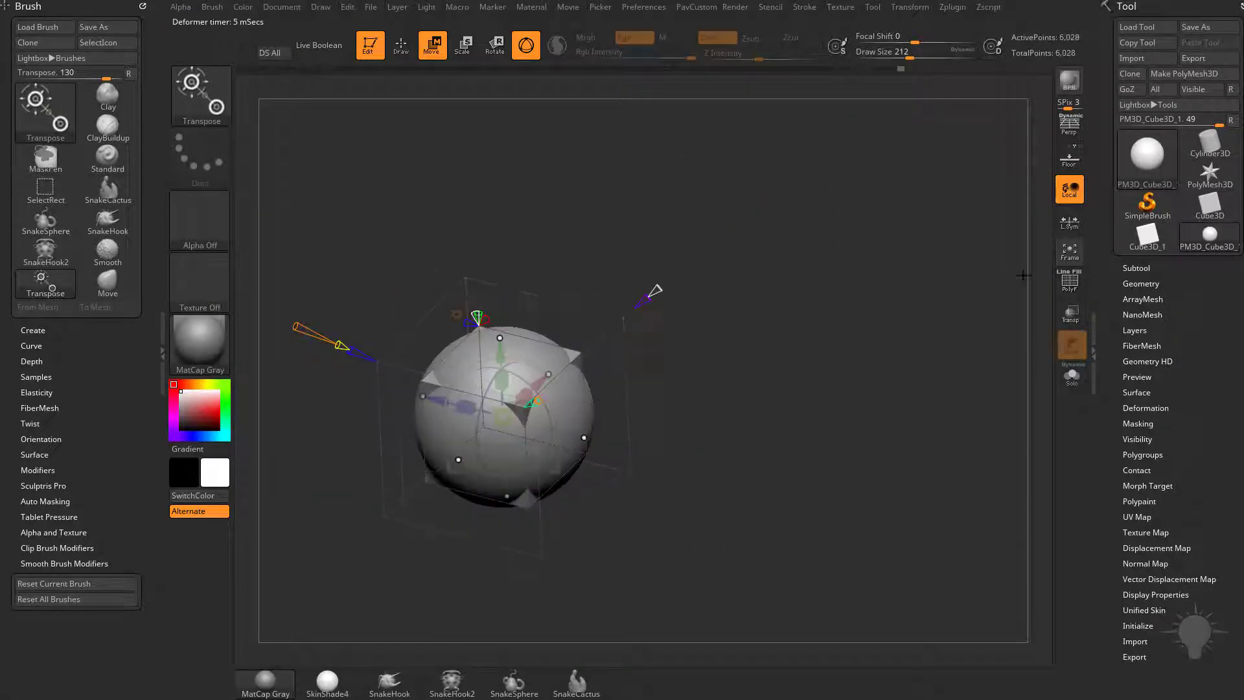
# Show the polyframe on the model and toggle the Project Primitive's New Surface setting.
pyautogui.click(1070, 281)
pyautogui.click(1070, 280)
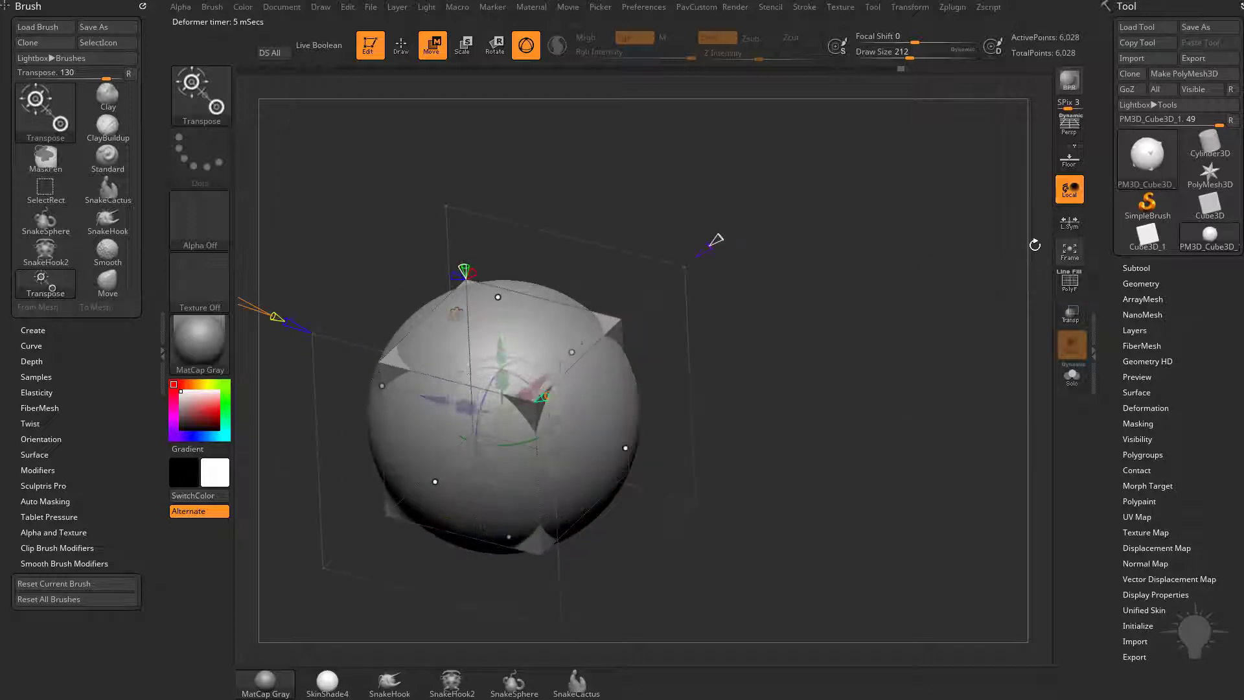
pyautogui.click(1069, 281)
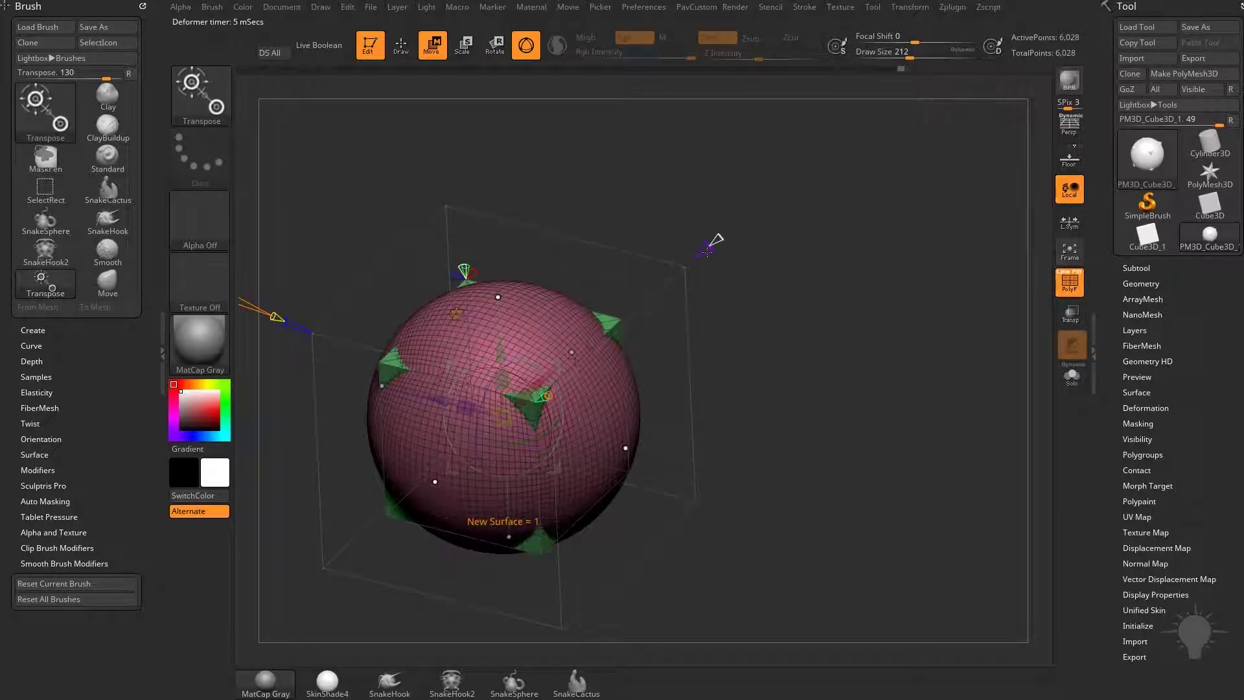
pyautogui.click(706, 251)
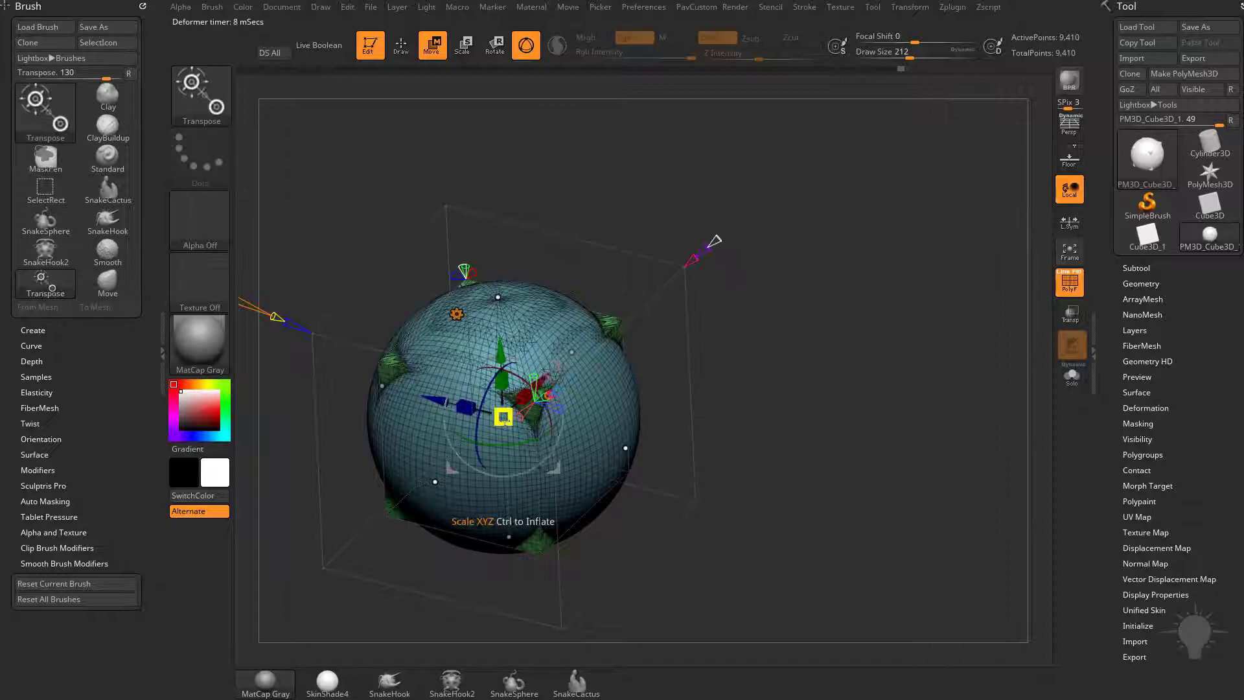
# Scale the sphere uniformly until it fully encloses the cube, and try its Blend control.
pyautogui.moveTo(503, 417); pyautogui.dragTo(539, 406)
pyautogui.moveTo(865, 405); pyautogui.dragTo(930, 322)
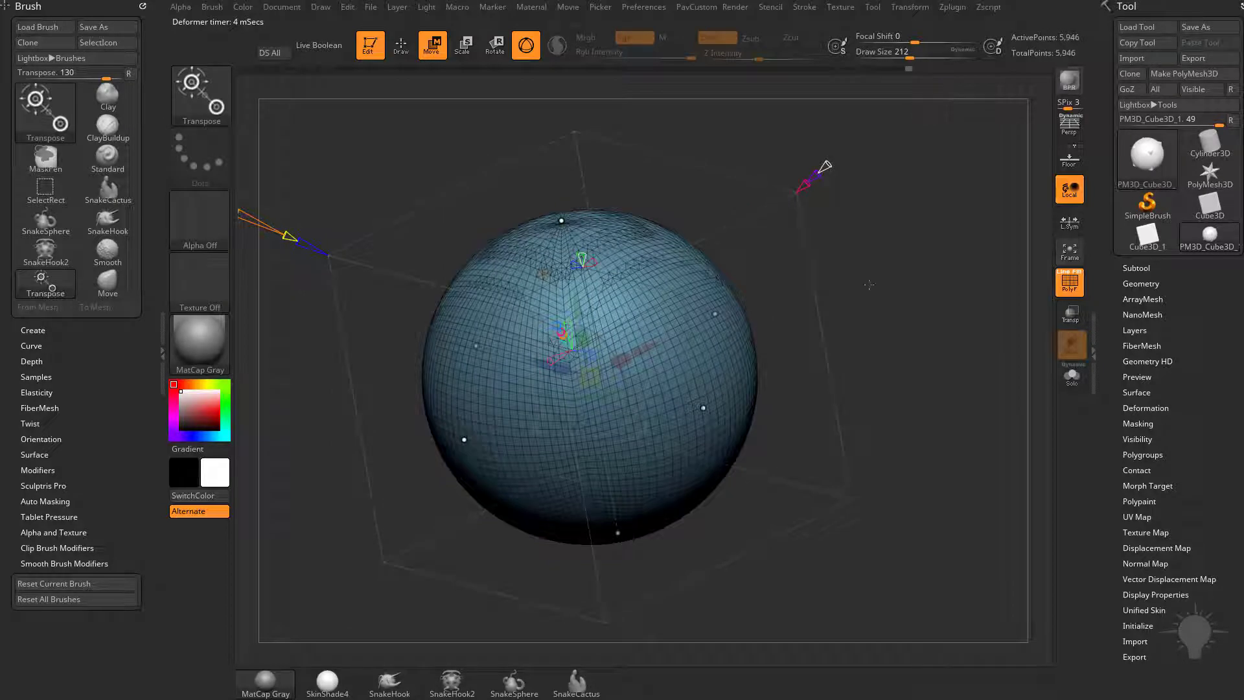
pyautogui.moveTo(869, 284); pyautogui.dragTo(855, 267)
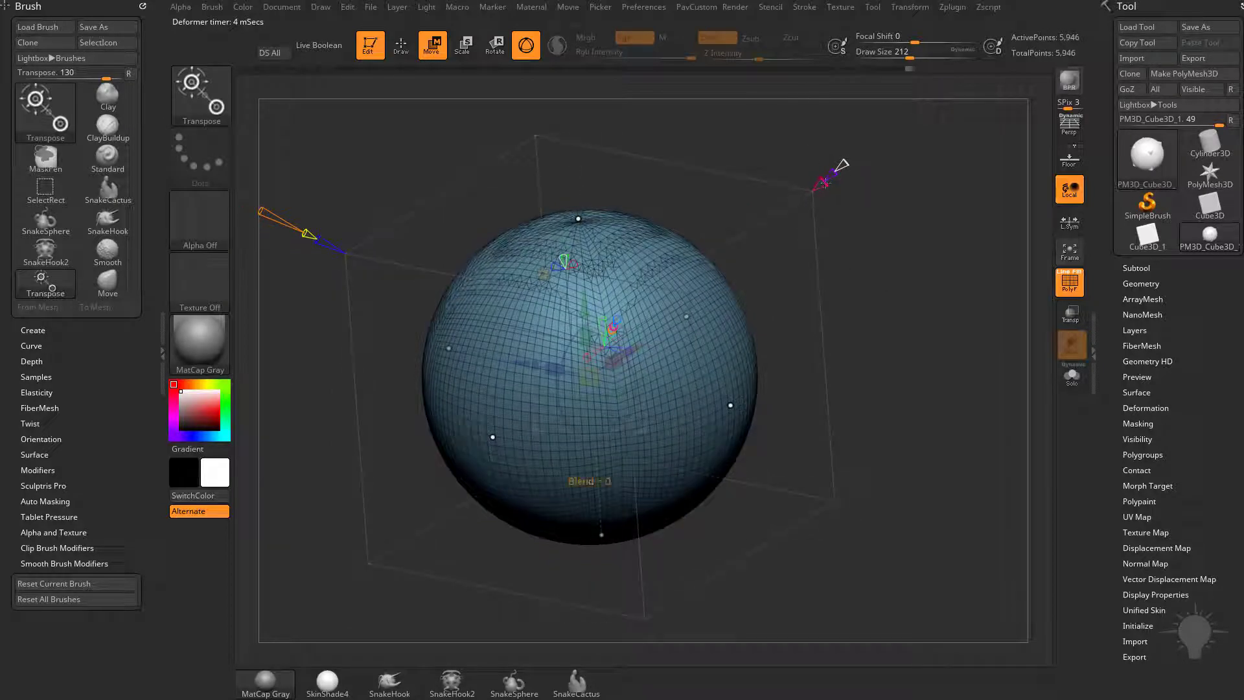
pyautogui.moveTo(825, 182)
pyautogui.mouseDown()
pyautogui.moveTo(812, 190)
pyautogui.moveTo(857, 168)
pyautogui.moveTo(825, 195)
pyautogui.mouseUp()
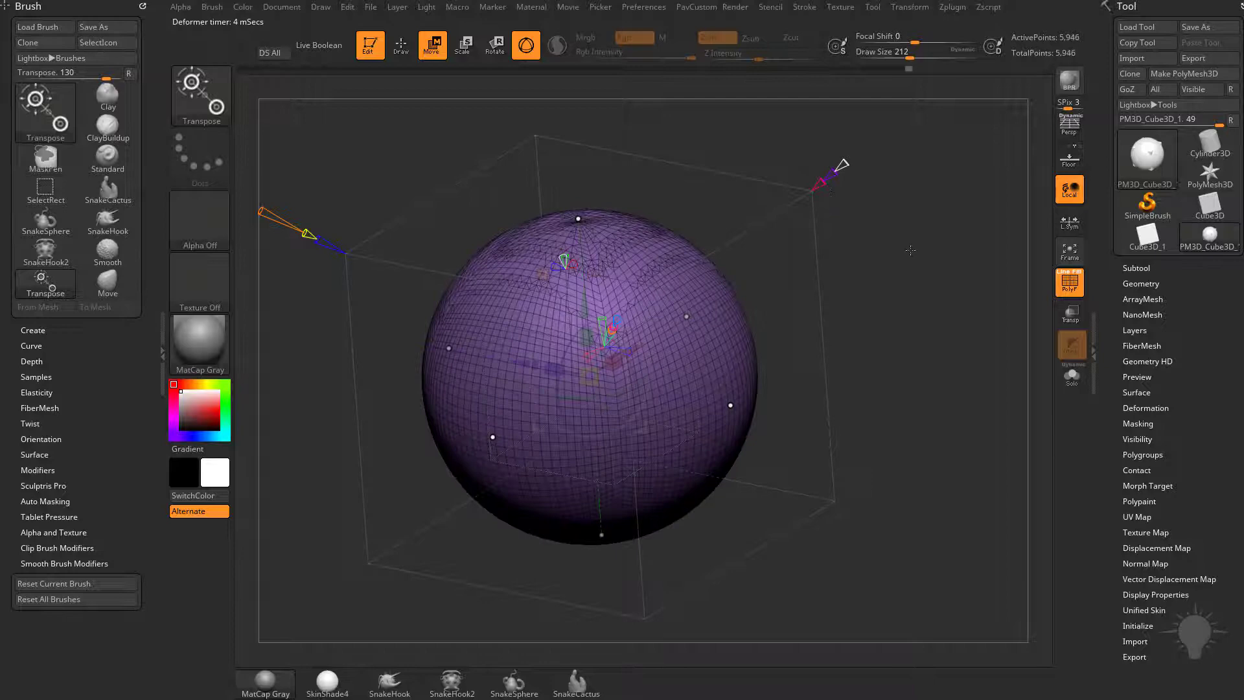
pyautogui.moveTo(910, 250); pyautogui.dragTo(779, 292)
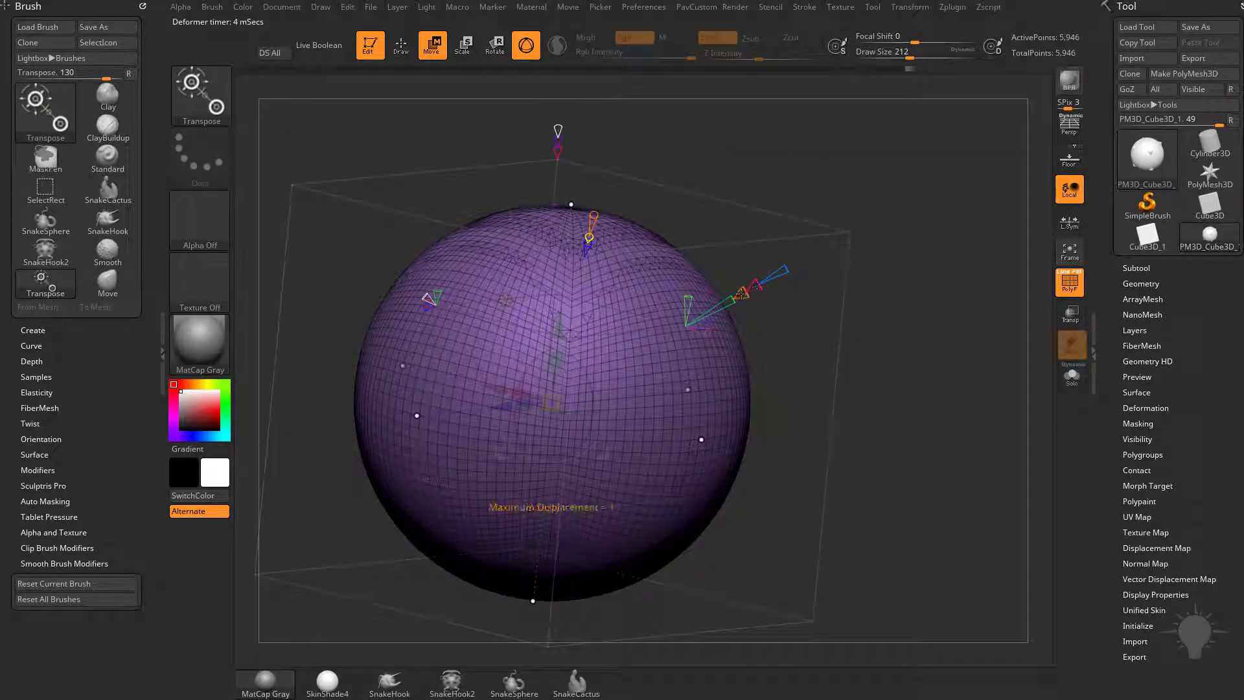
# Lower the sphere projection's Opacity to 0.28 and restore it to 1.
pyautogui.moveTo(743, 293); pyautogui.dragTo(772, 271)
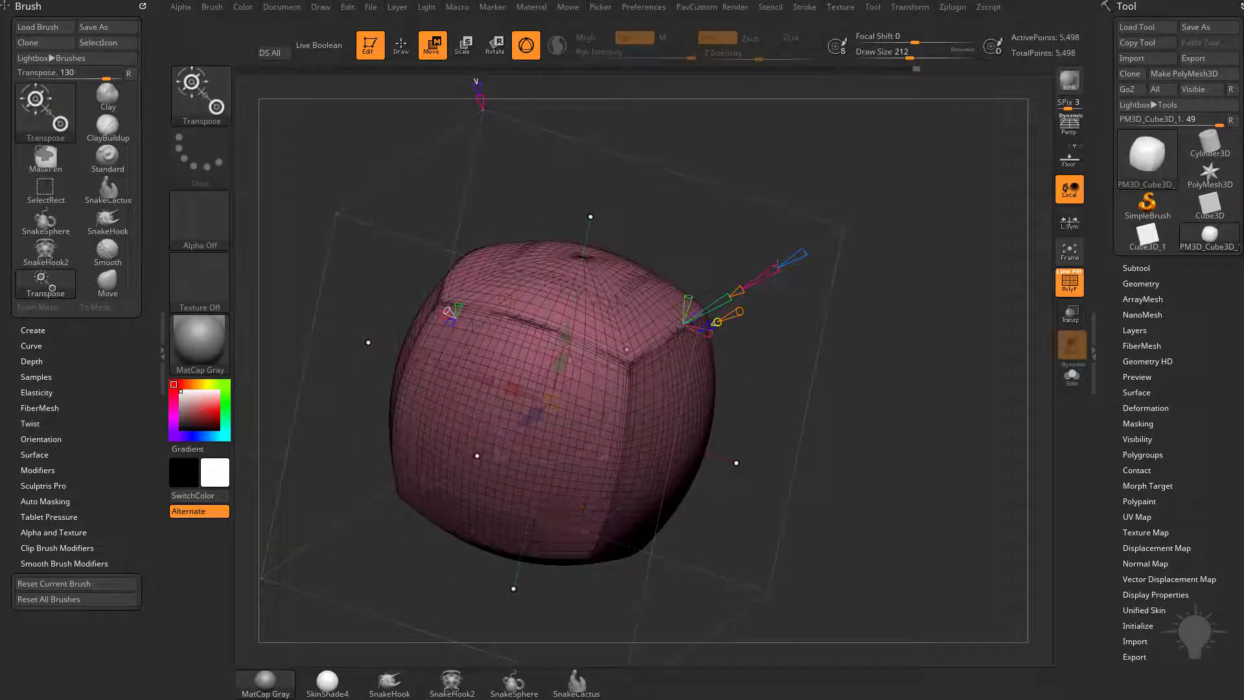
pyautogui.moveTo(891, 271); pyautogui.dragTo(885, 275)
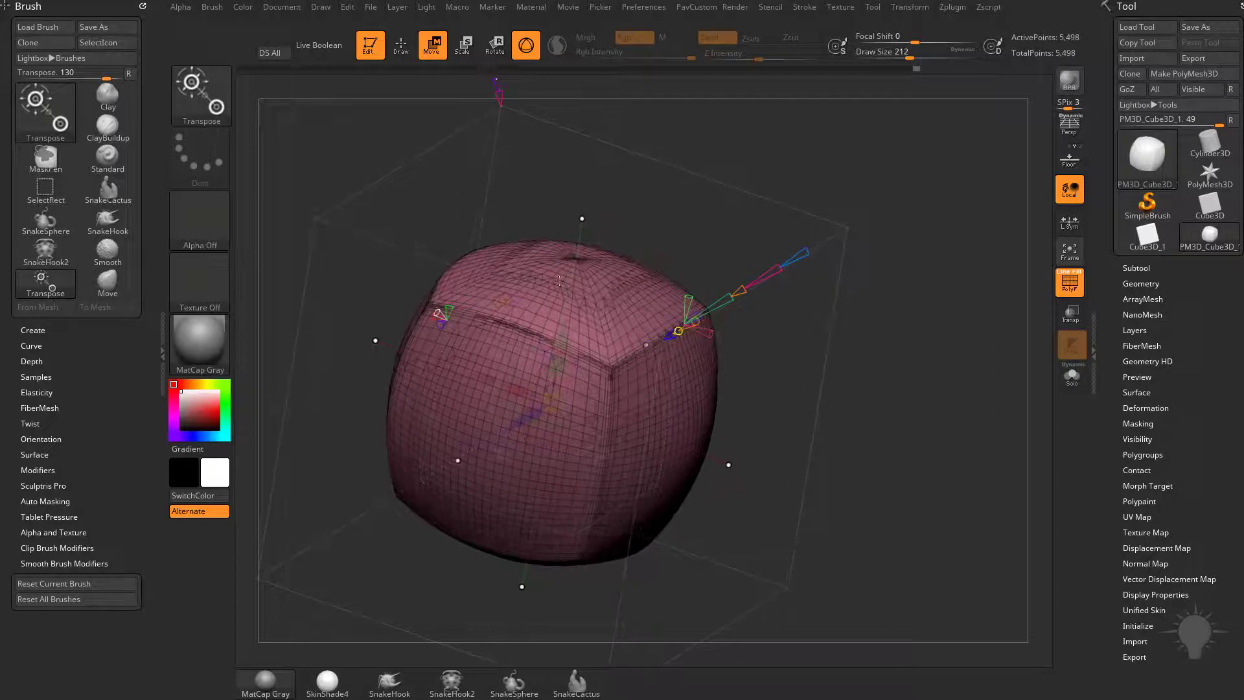
pyautogui.moveTo(775, 265); pyautogui.dragTo(802, 256)
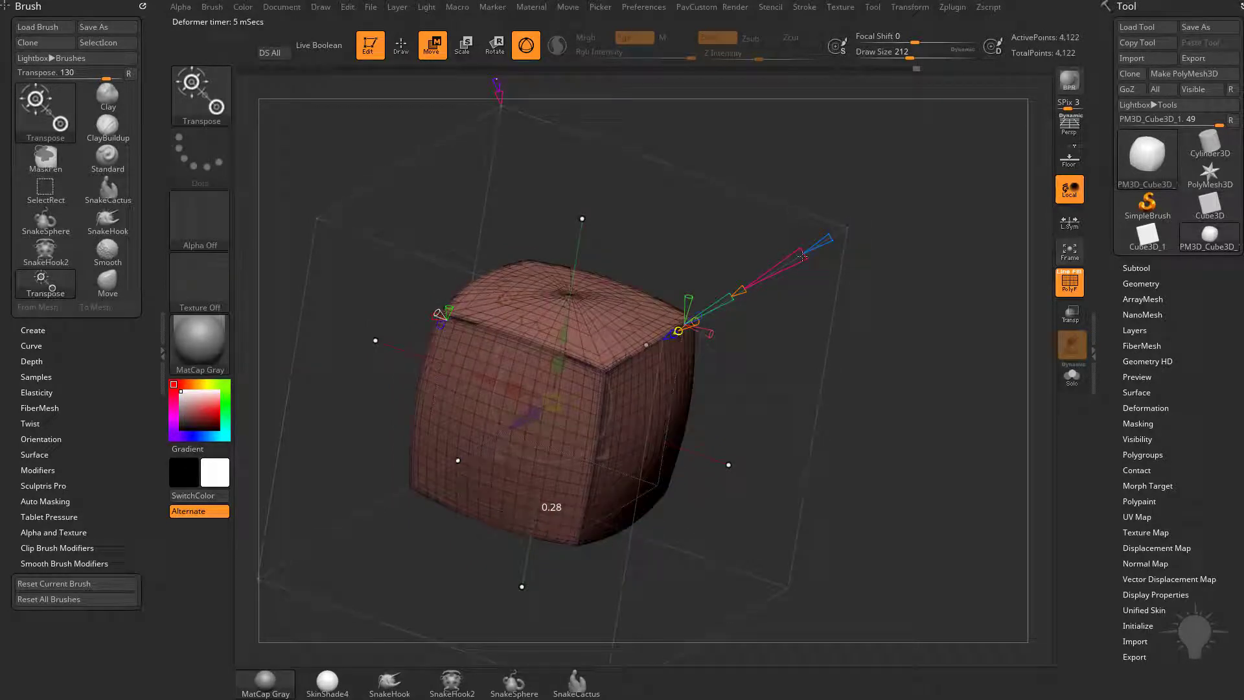
pyautogui.moveTo(802, 256); pyautogui.dragTo(752, 287)
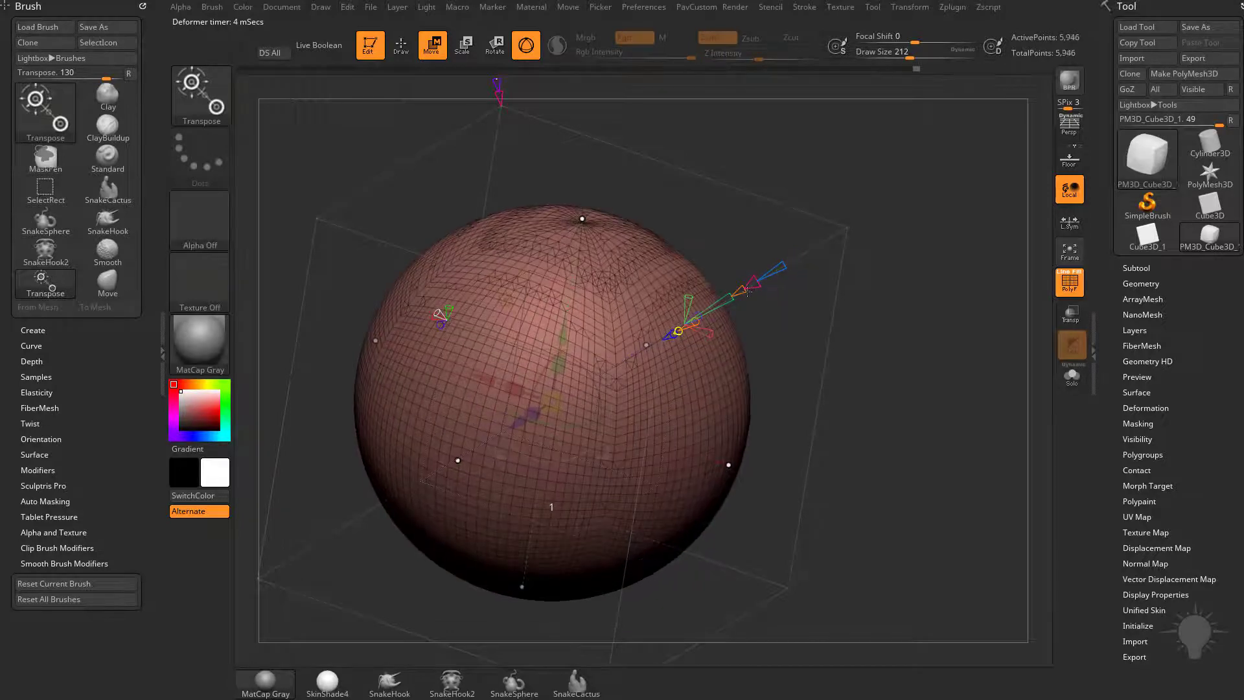
# Lower the projection's individual axis opacities to 0 so the form falls back to the cube.
pyautogui.moveTo(747, 291); pyautogui.dragTo(713, 336, button='right')
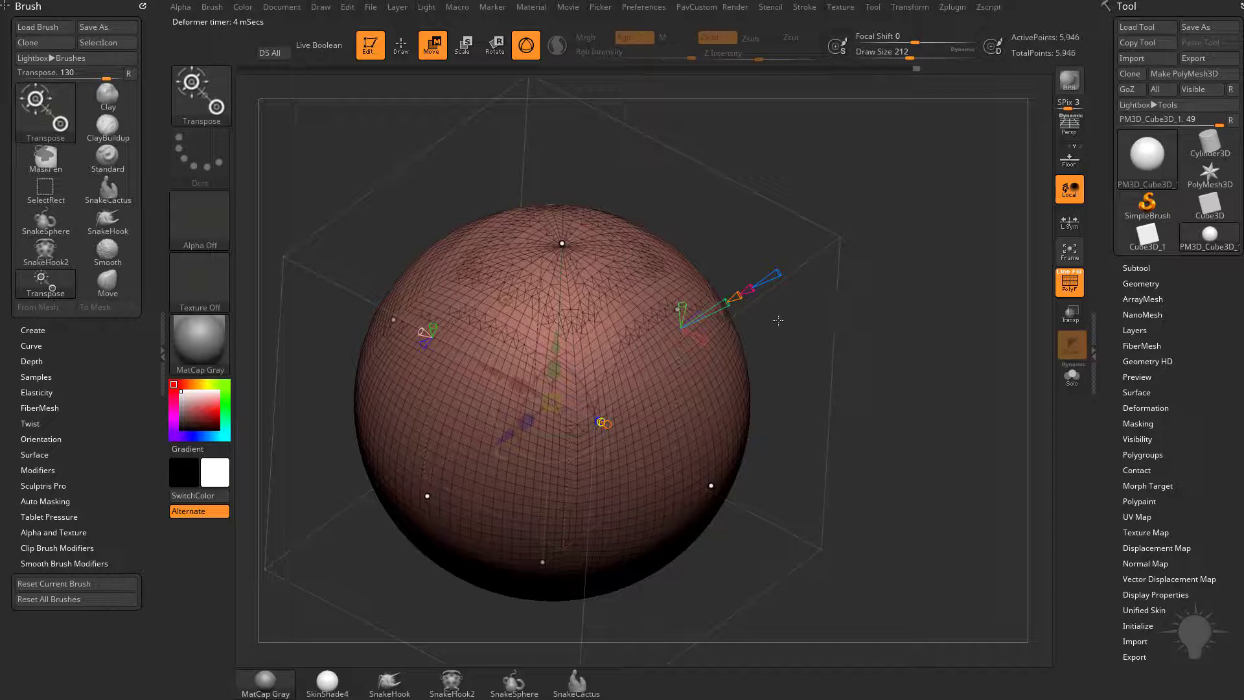
pyautogui.moveTo(778, 320); pyautogui.dragTo(686, 340)
pyautogui.moveTo(866, 354)
pyautogui.mouseDown()
pyautogui.moveTo(793, 347)
pyautogui.moveTo(874, 337)
pyautogui.mouseUp()
pyautogui.moveTo(706, 354); pyautogui.dragTo(688, 343)
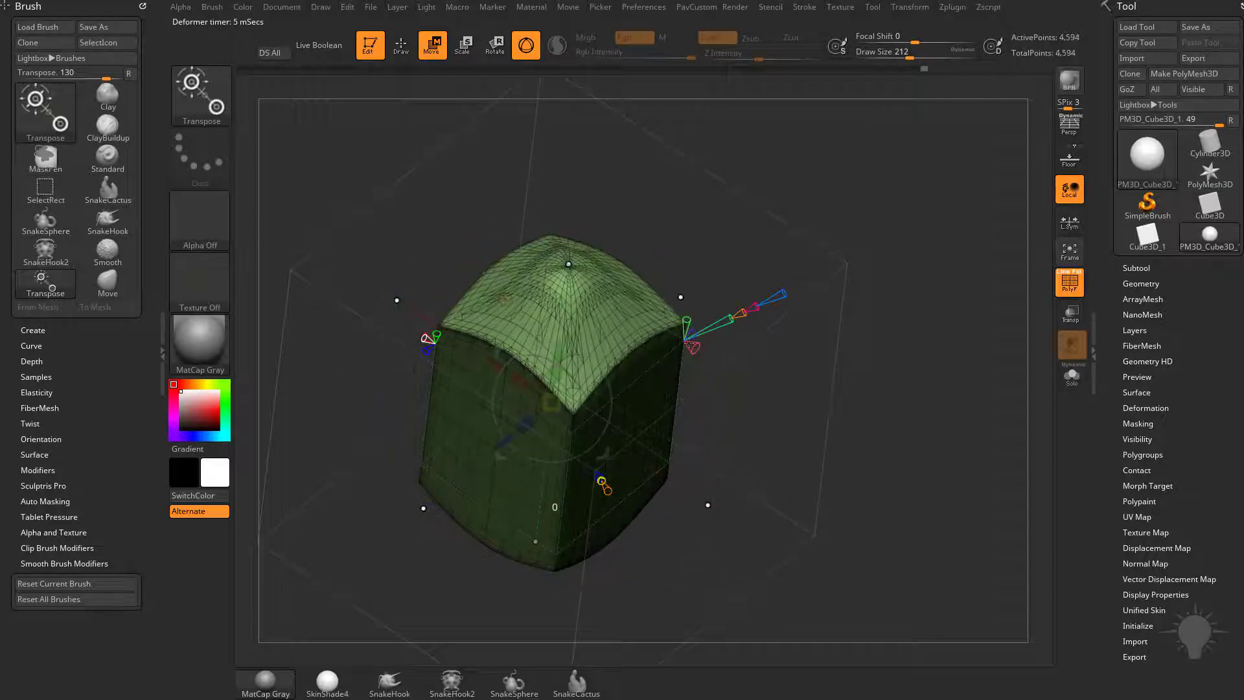
pyautogui.moveTo(810, 363); pyautogui.dragTo(665, 292)
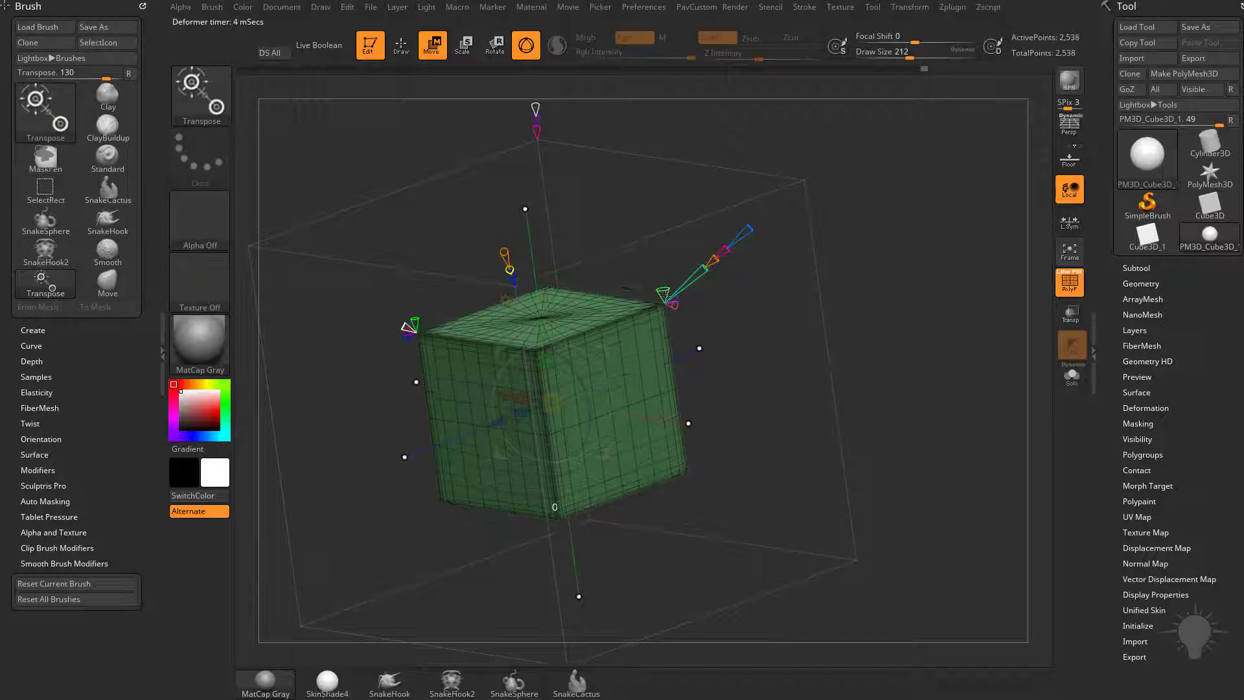
# Raise the individual axis opacities, including Z Opacity, back to 1 to restore the full sphere.
pyautogui.moveTo(745, 341); pyautogui.dragTo(736, 336)
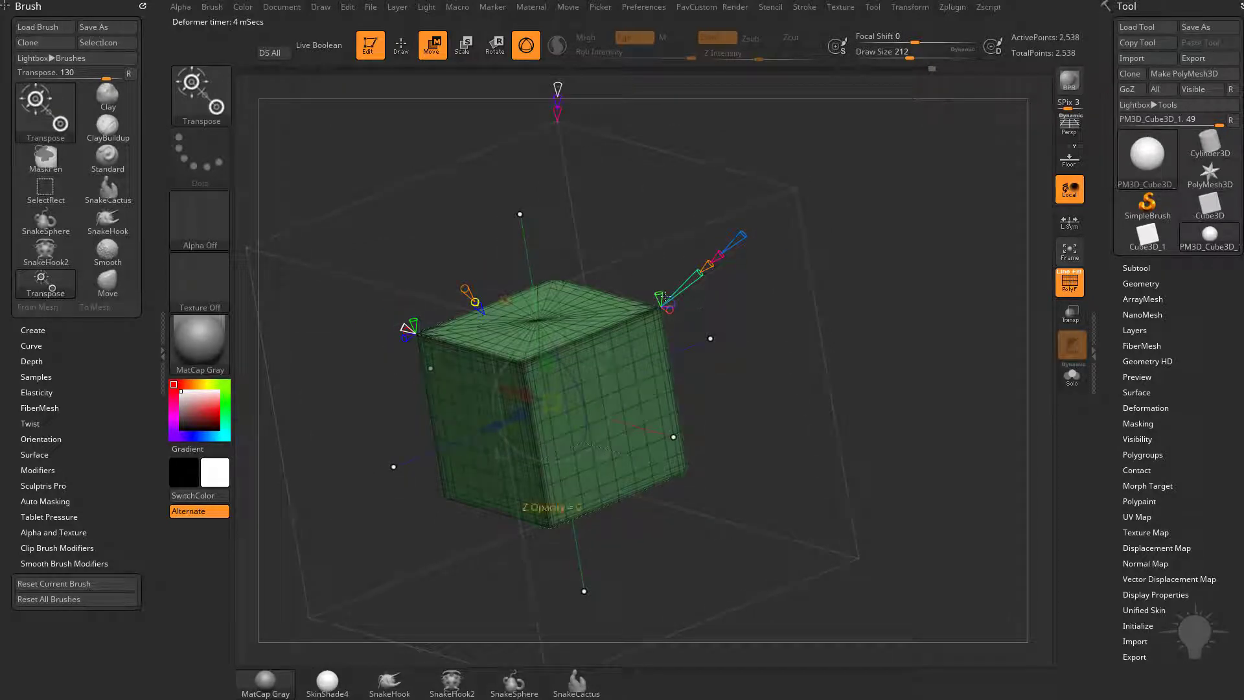
pyautogui.moveTo(670, 309); pyautogui.dragTo(680, 312)
pyautogui.moveTo(745, 338); pyautogui.dragTo(713, 362)
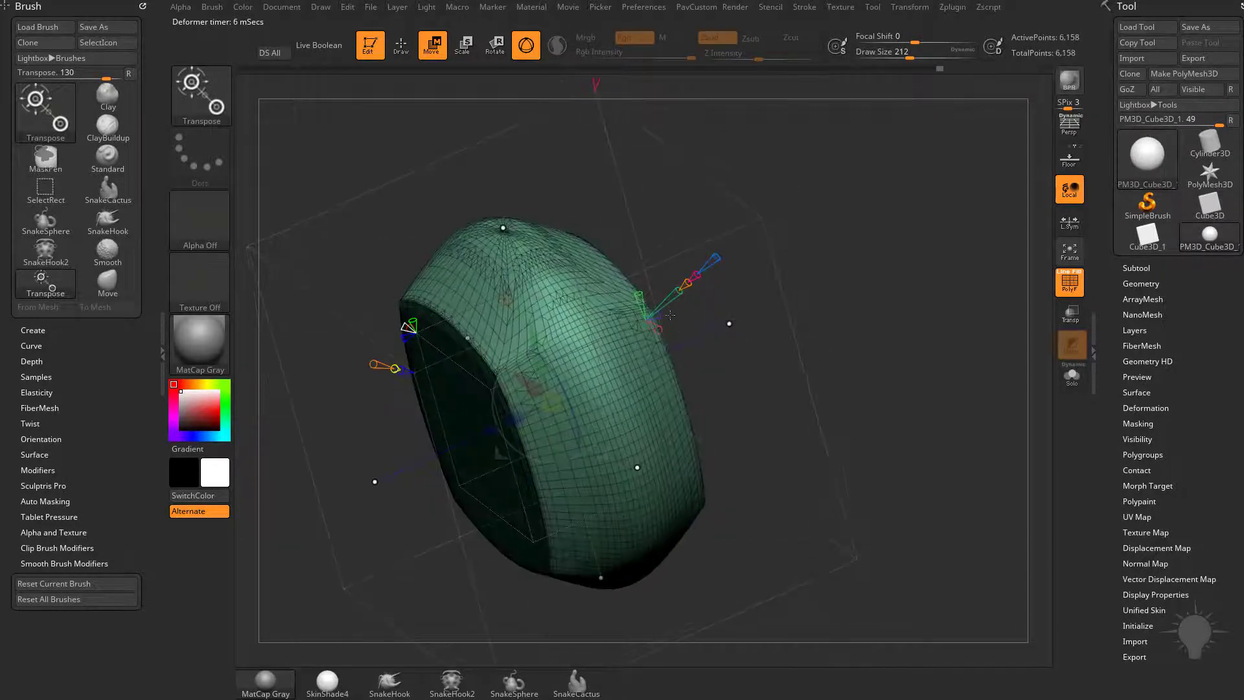
pyautogui.moveTo(658, 315); pyautogui.dragTo(710, 297)
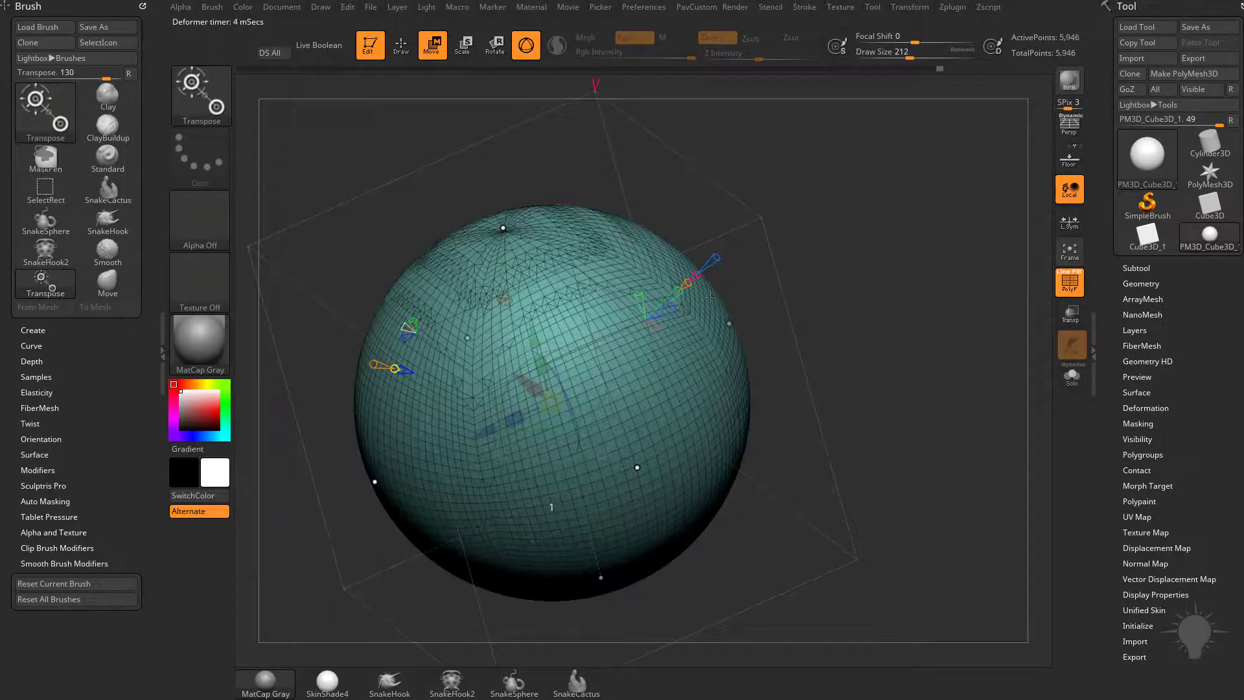
# Lower the projection's Opacity until the cube caves into a star shape, and restore it to 1.
pyautogui.moveTo(795, 309); pyautogui.dragTo(842, 235)
pyautogui.moveTo(972, 383); pyautogui.dragTo(667, 382)
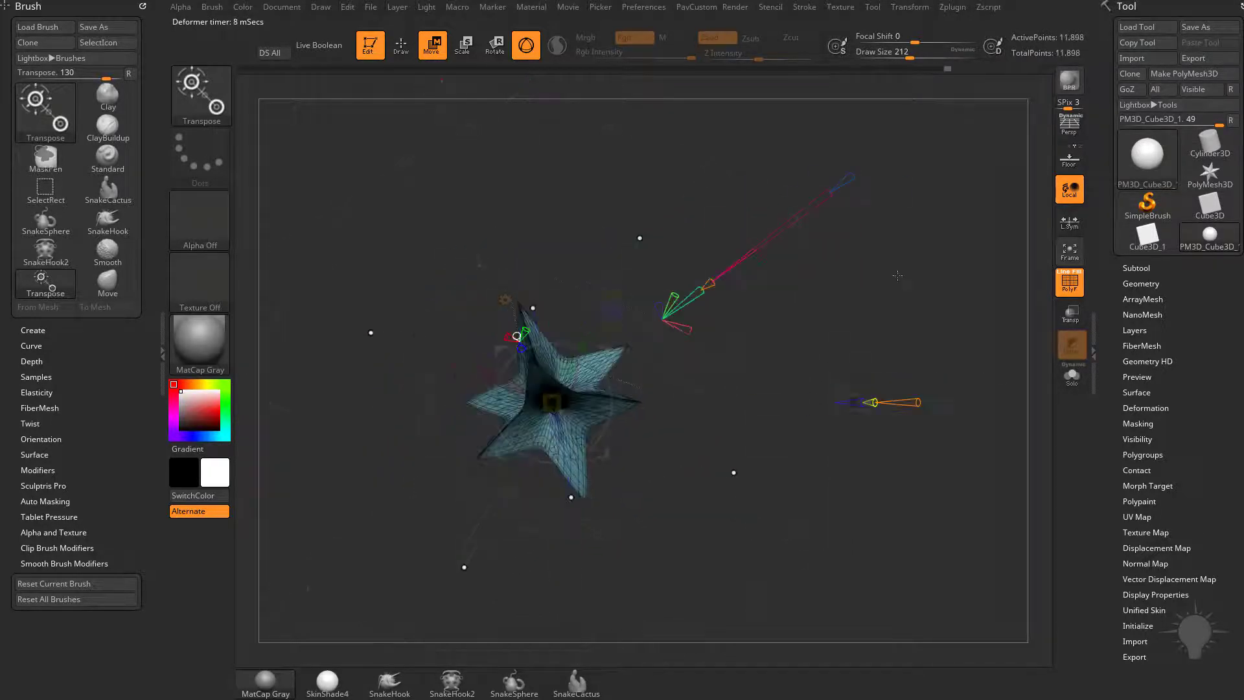
pyautogui.moveTo(872, 211); pyautogui.dragTo(751, 285)
pyautogui.moveTo(797, 321); pyautogui.dragTo(748, 313)
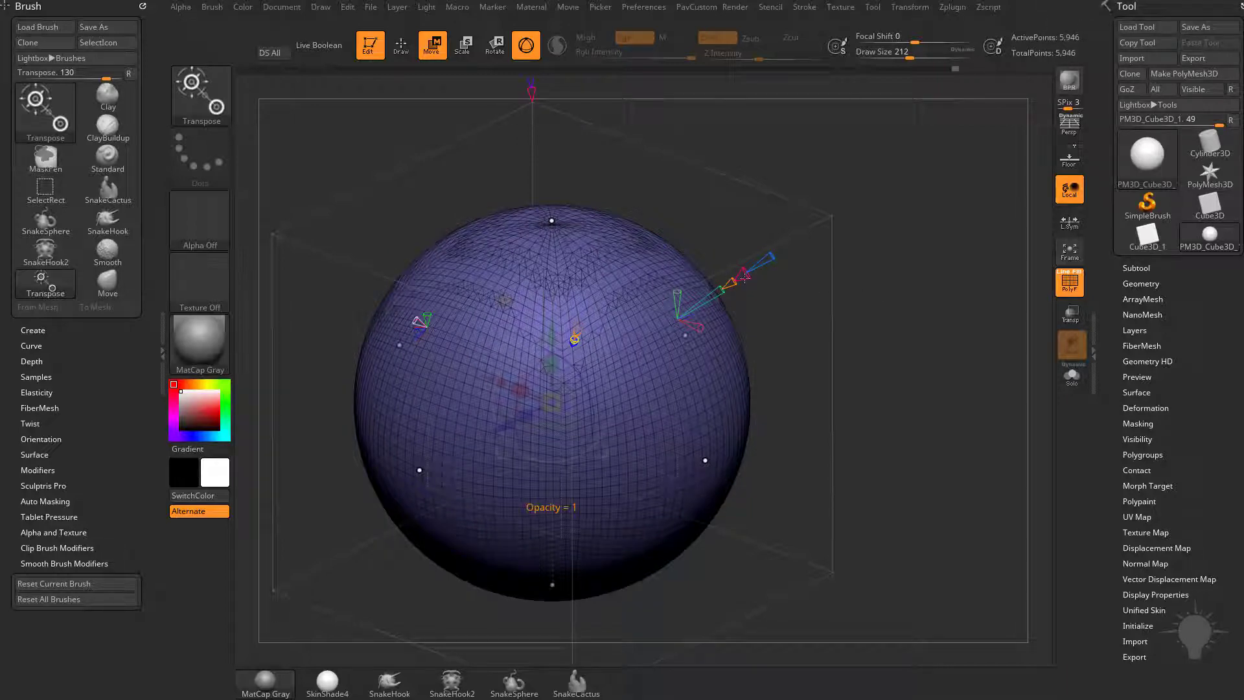
# Try lower Maximum Displacement values on the sphere projection, hiding the polyframe, and return the setting to 1.
pyautogui.moveTo(725, 289)
pyautogui.mouseDown()
pyautogui.moveTo(848, 219)
pyautogui.moveTo(737, 285)
pyautogui.mouseUp()
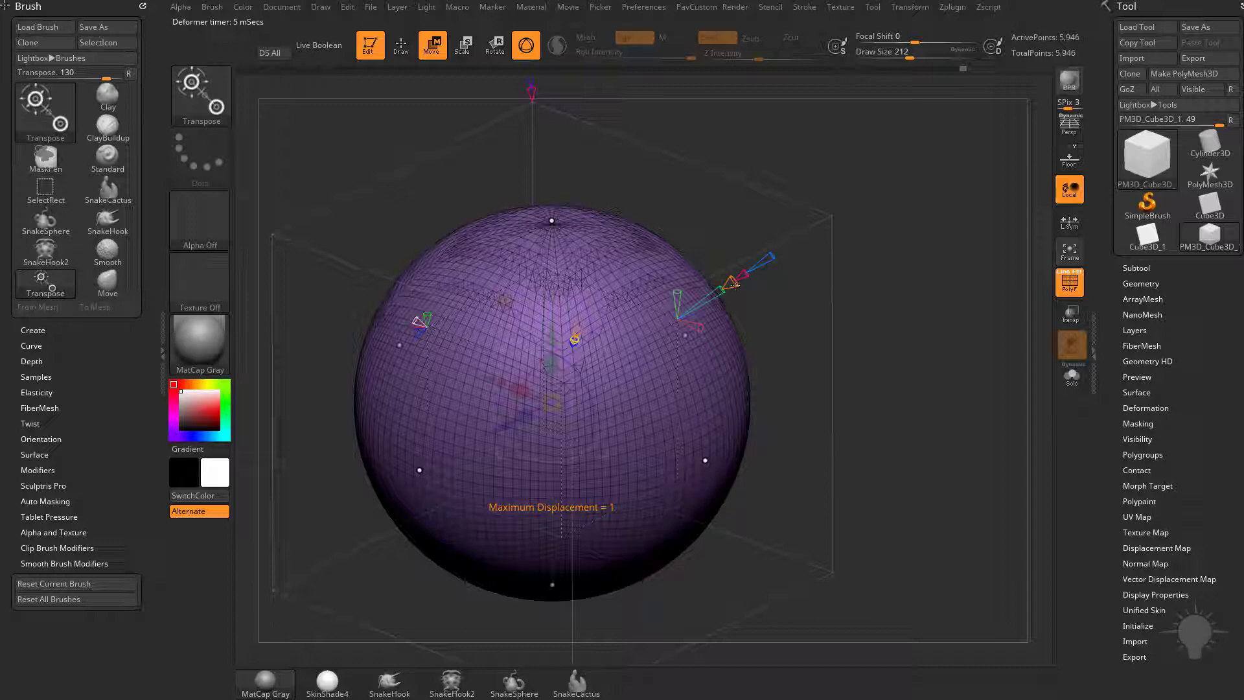
pyautogui.moveTo(749, 277)
pyautogui.mouseDown()
pyautogui.moveTo(789, 247)
pyautogui.moveTo(756, 274)
pyautogui.mouseUp()
pyautogui.moveTo(919, 285); pyautogui.dragTo(1058, 278)
pyautogui.click(1069, 281)
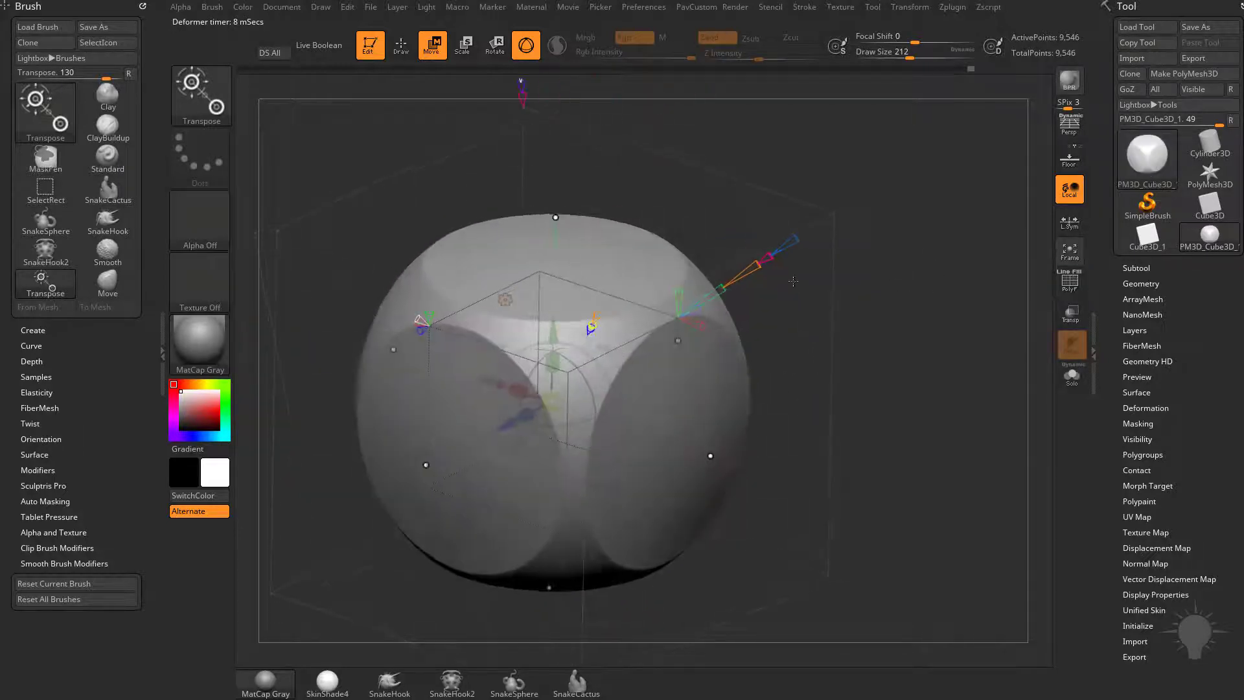
pyautogui.moveTo(767, 259)
pyautogui.mouseDown()
pyautogui.moveTo(784, 255)
pyautogui.moveTo(755, 266)
pyautogui.moveTo(787, 244)
pyautogui.moveTo(733, 282)
pyautogui.mouseUp()
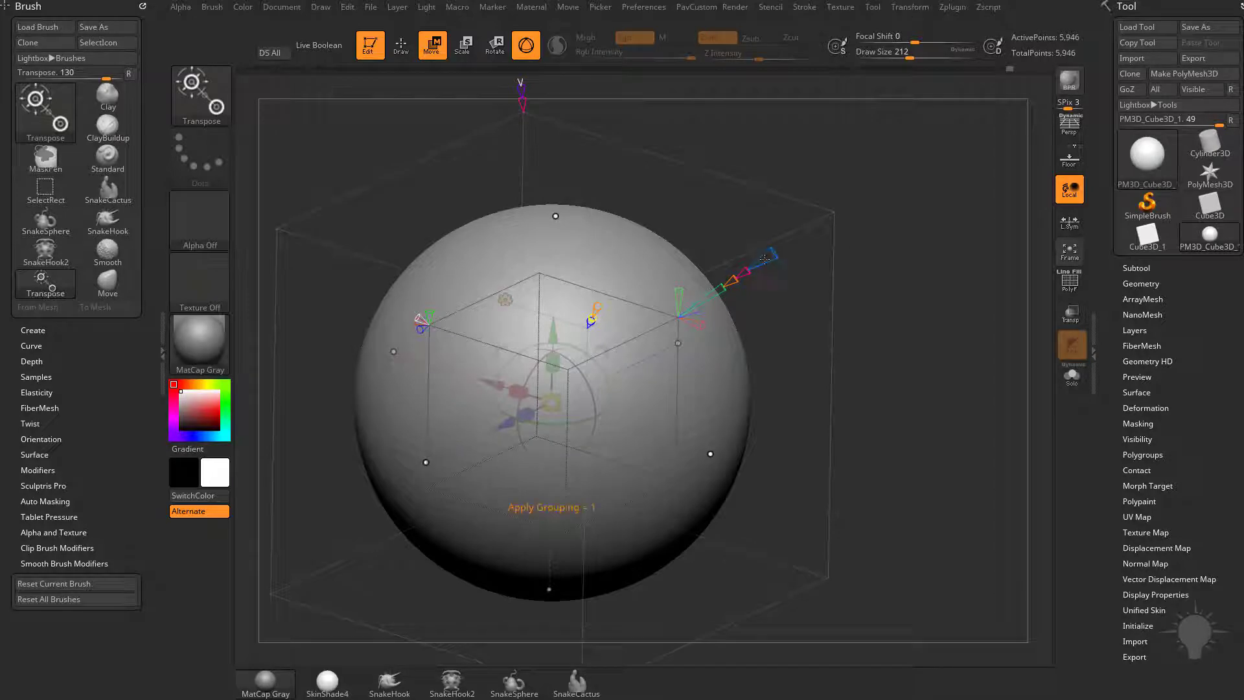
# Show the polyframe again and scale the sphere down uniformly until it only bulges out of each cube face.
pyautogui.keyDown('ctrl'); pyautogui.moveTo(910, 221); pyautogui.dragTo(922, 272, button='right'); pyautogui.keyUp('ctrl')
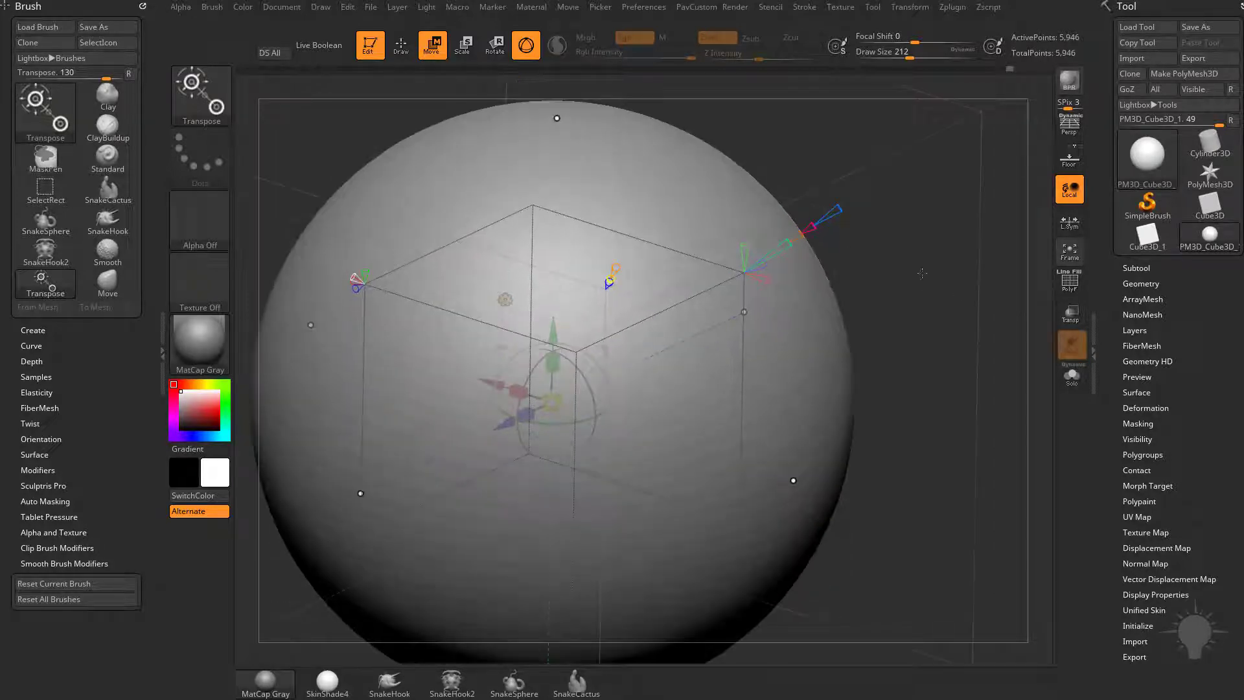
pyautogui.click(1069, 282)
pyautogui.keyDown('alt'); pyautogui.moveTo(811, 300); pyautogui.dragTo(819, 251, button='right'); pyautogui.keyUp('alt')
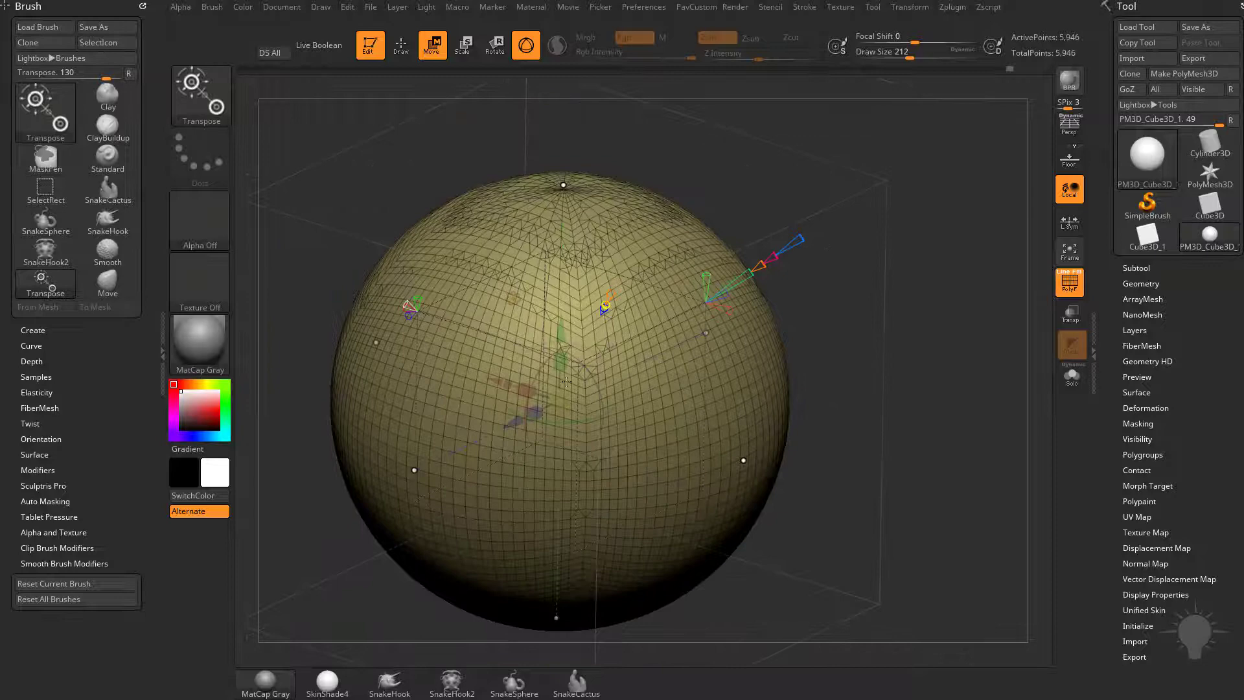
pyautogui.moveTo(563, 399); pyautogui.dragTo(500, 408)
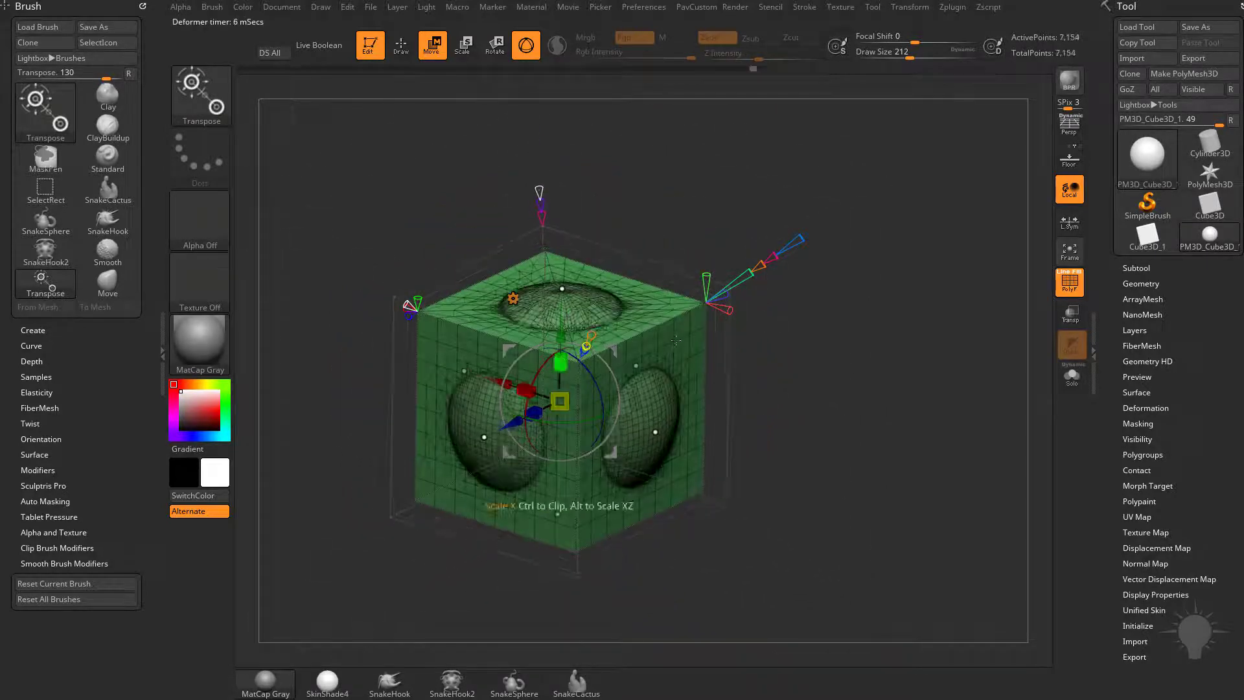
# Adjust the Blend between the sphere bulges and the surrounding cube faces.
pyautogui.moveTo(675, 341); pyautogui.dragTo(802, 368)
pyautogui.keyDown('alt'); pyautogui.moveTo(681, 194); pyautogui.dragTo(868, 270, button='right'); pyautogui.keyUp('alt')
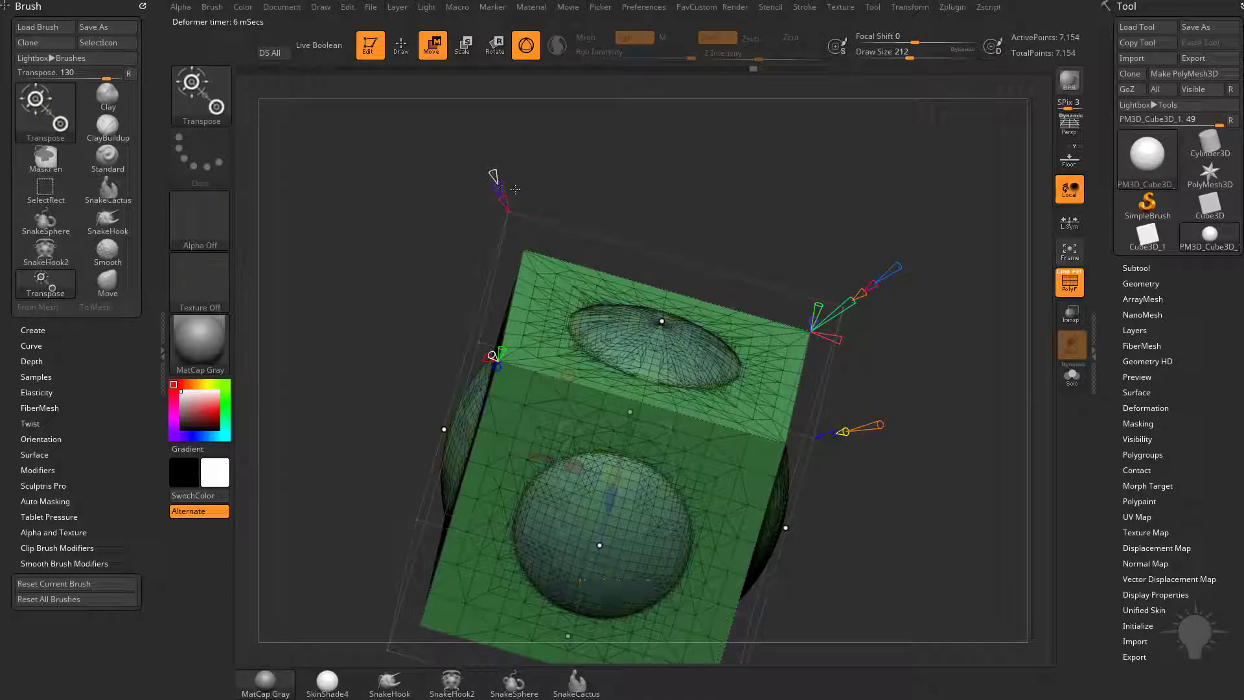
pyautogui.moveTo(515, 188); pyautogui.dragTo(718, 207)
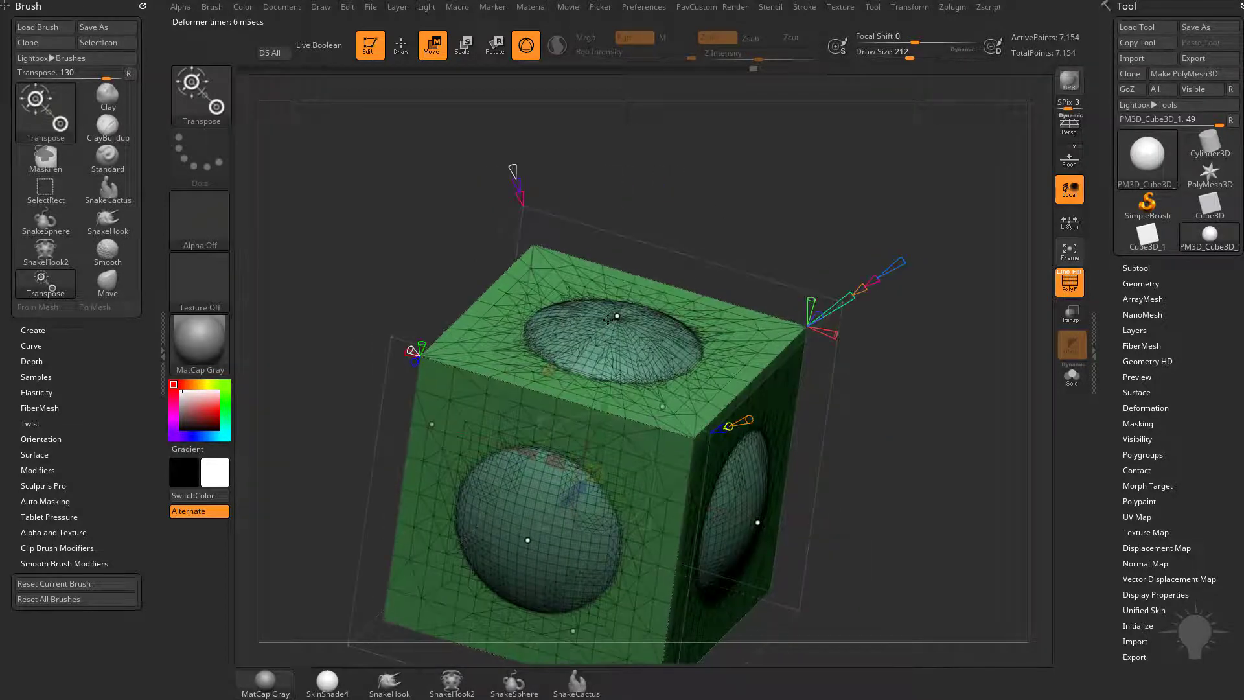
pyautogui.moveTo(608, 318); pyautogui.dragTo(695, 236)
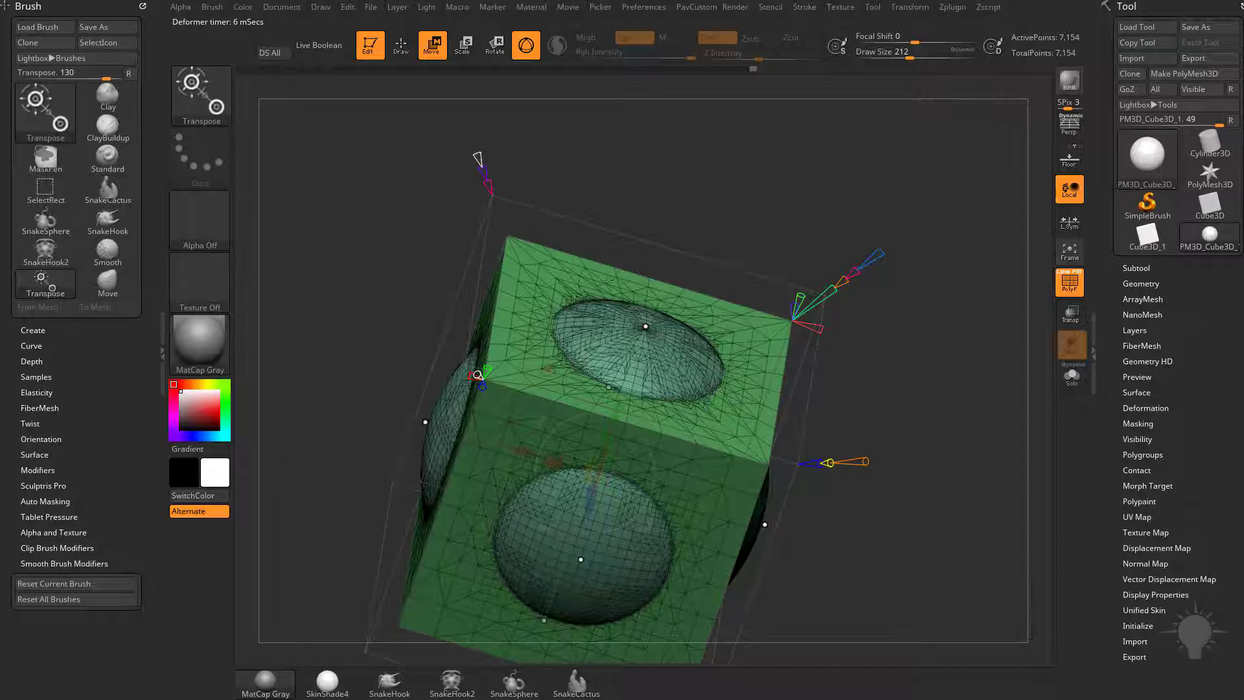
pyautogui.moveTo(485, 171); pyautogui.dragTo(507, 181)
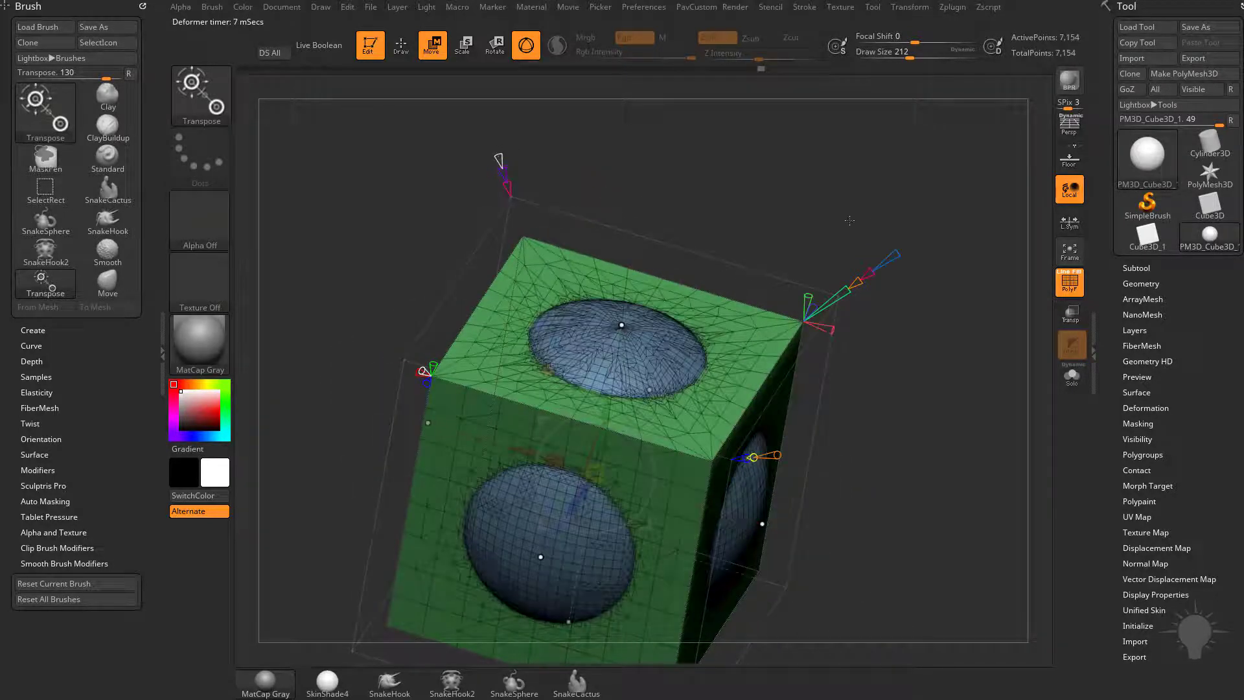
pyautogui.moveTo(849, 221); pyautogui.dragTo(803, 175)
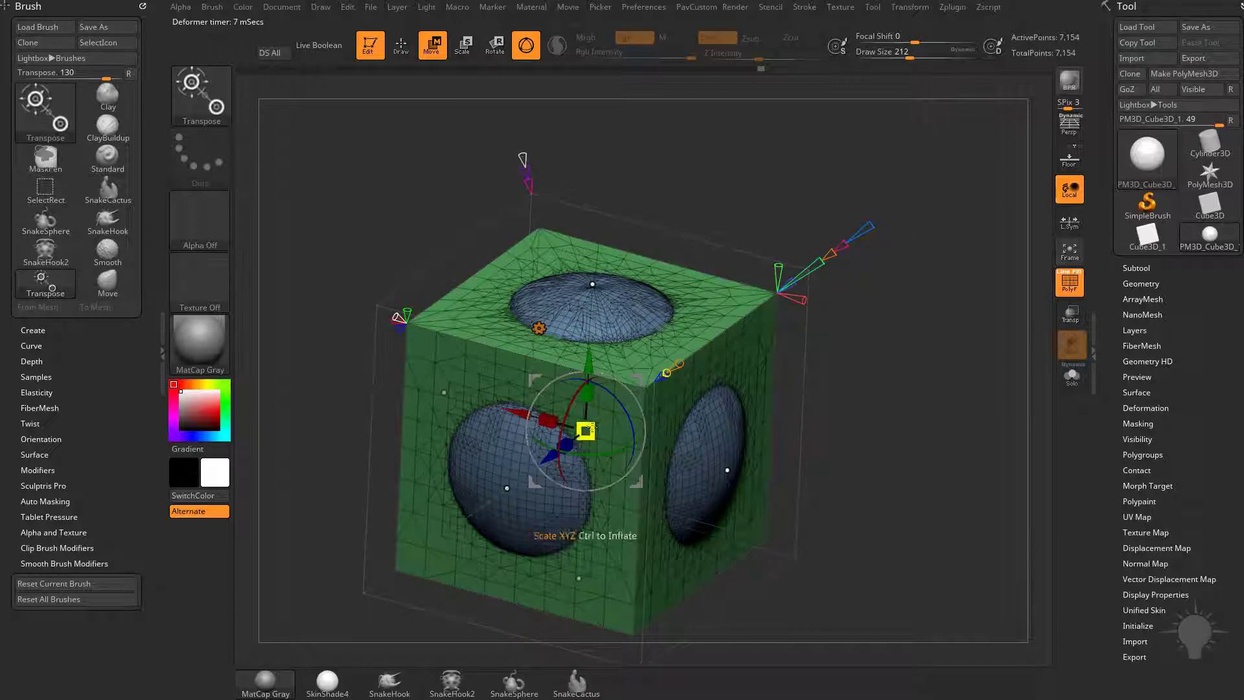
# Enlarge the sphere uniformly inside the cube and set the projection's Apply Grouping to 0.
pyautogui.moveTo(590, 428)
pyautogui.mouseDown()
pyautogui.moveTo(593, 363)
pyautogui.moveTo(591, 406)
pyautogui.mouseUp()
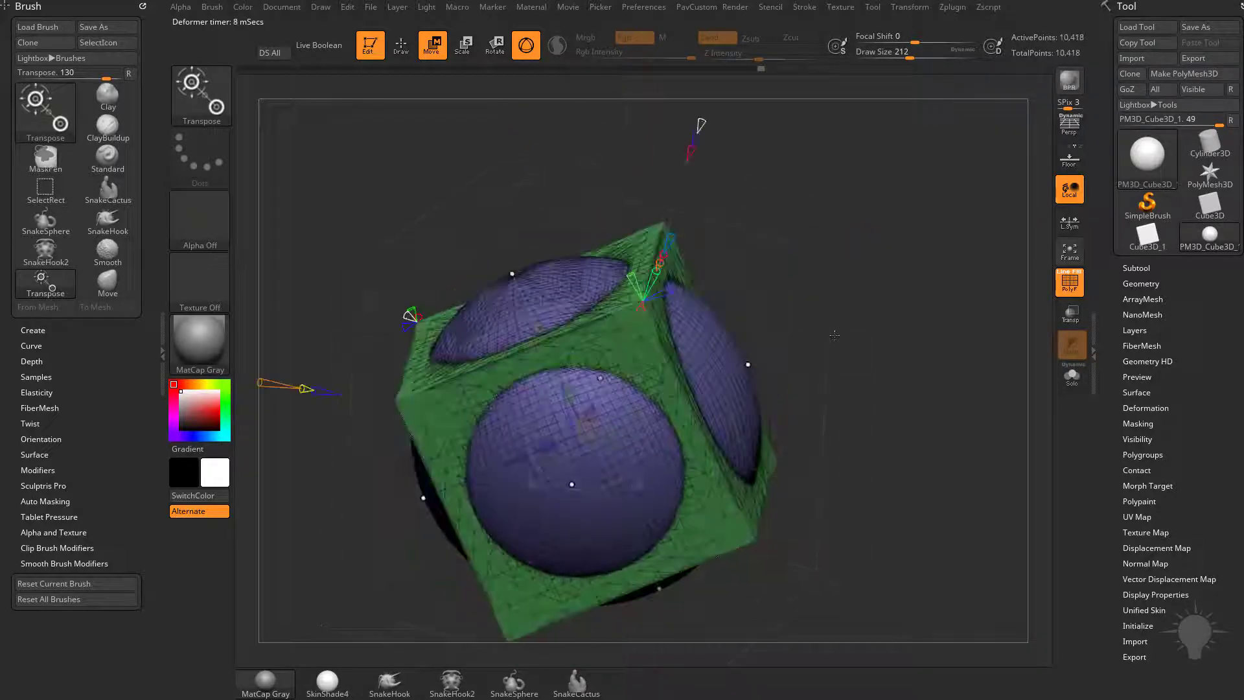
pyautogui.moveTo(835, 334); pyautogui.dragTo(892, 348)
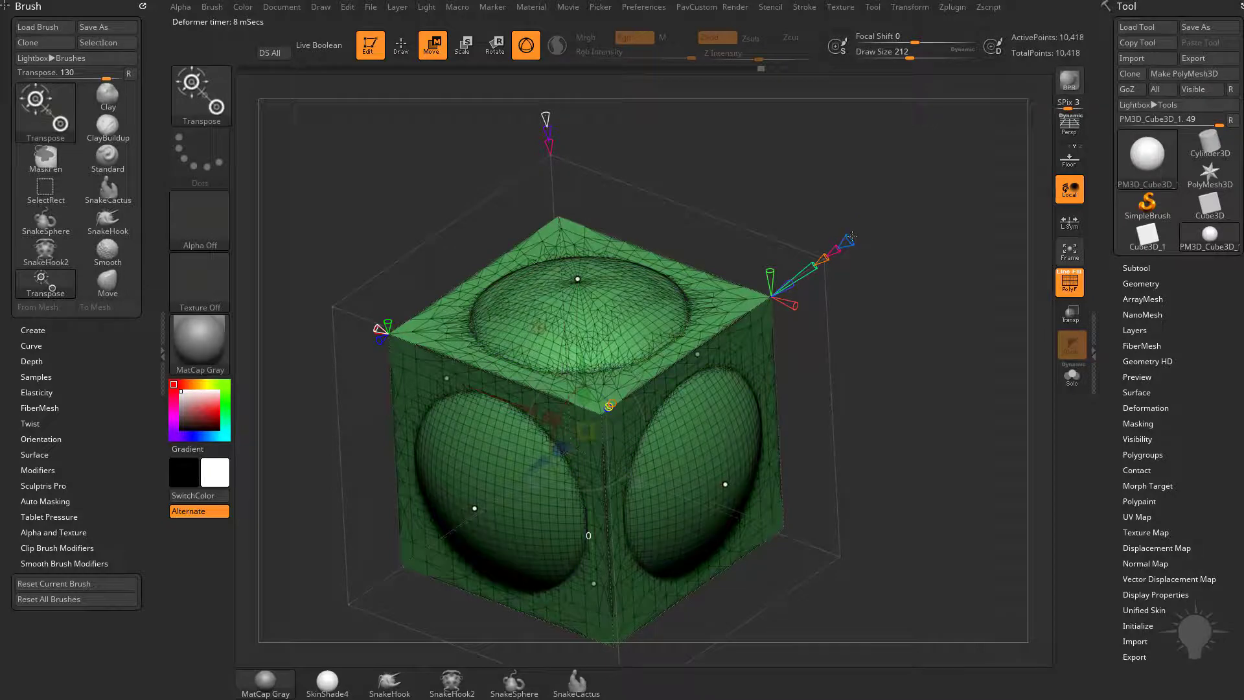
pyautogui.moveTo(848, 240); pyautogui.dragTo(584, 315)
pyautogui.press('y')
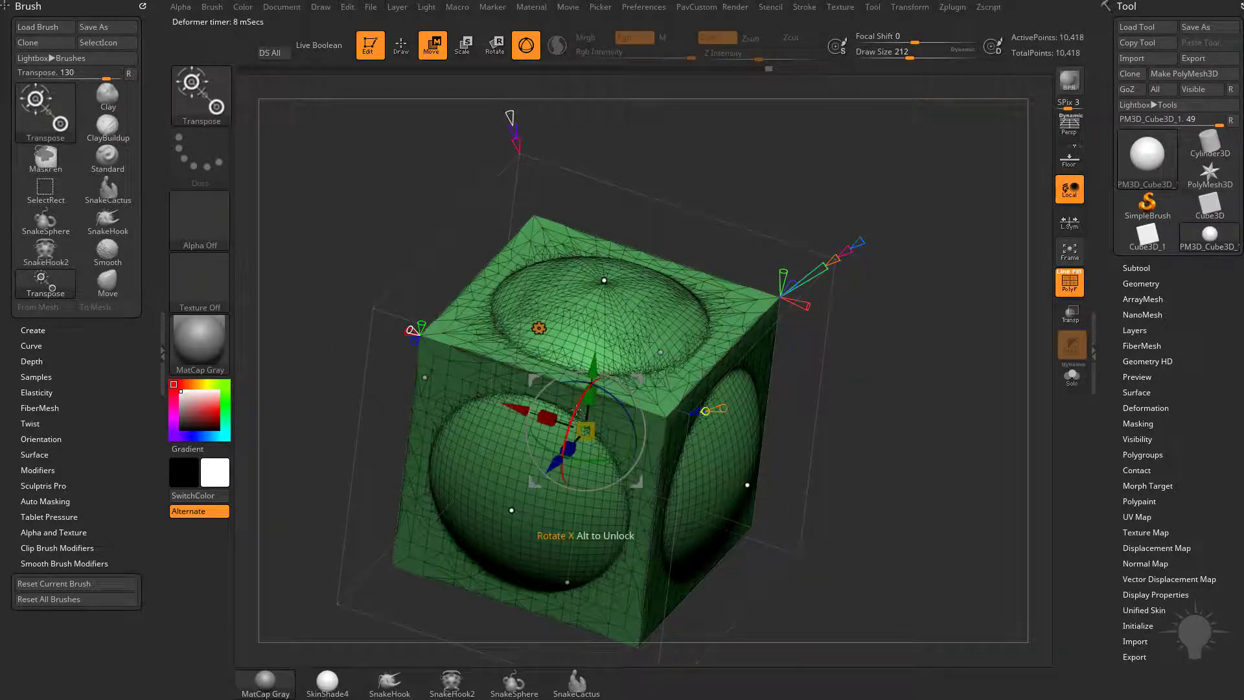
# Raise the projected sphere along its vertical axis until it carves a bowl into only the cube's upper face.
pyautogui.moveTo(585, 430)
pyautogui.mouseDown()
pyautogui.moveTo(593, 447)
pyautogui.moveTo(596, 431)
pyautogui.moveTo(584, 437)
pyautogui.mouseUp()
pyautogui.moveTo(593, 364); pyautogui.dragTo(610, 227)
pyautogui.moveTo(945, 311); pyautogui.dragTo(920, 350)
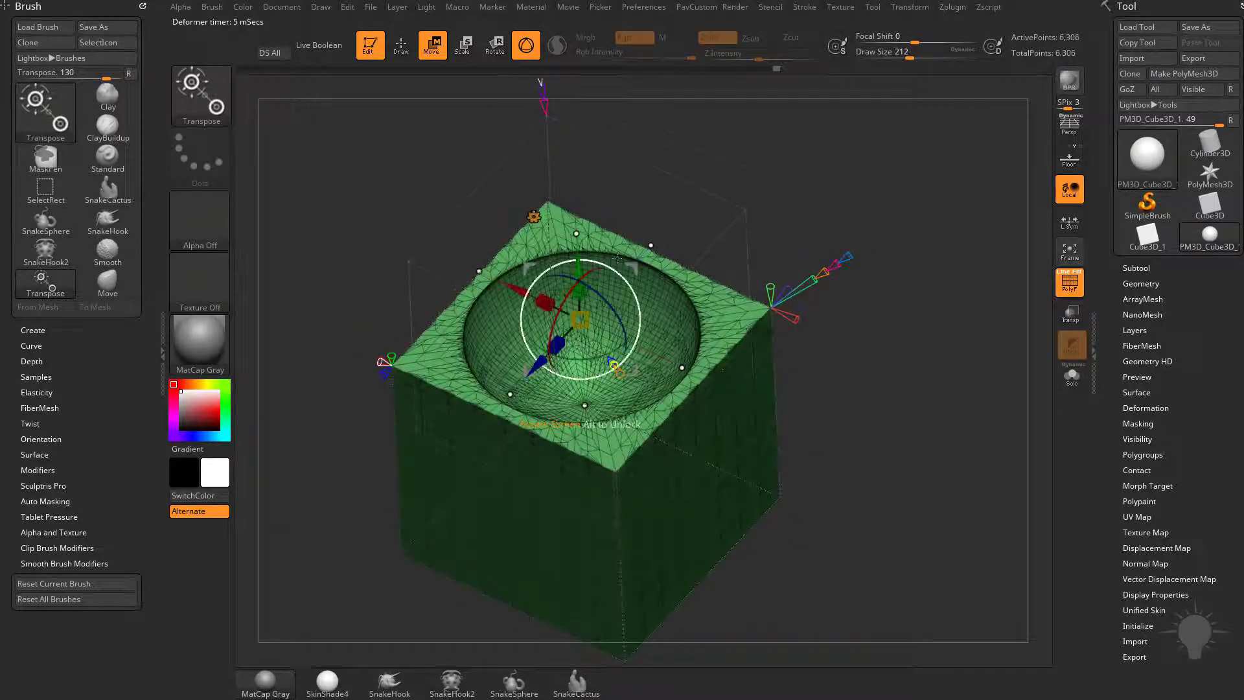
# Turn the projection's grouping back on to give the bowl its own polygroup, and finish the Project Primitive edit.
pyautogui.moveTo(651, 215); pyautogui.dragTo(917, 337)
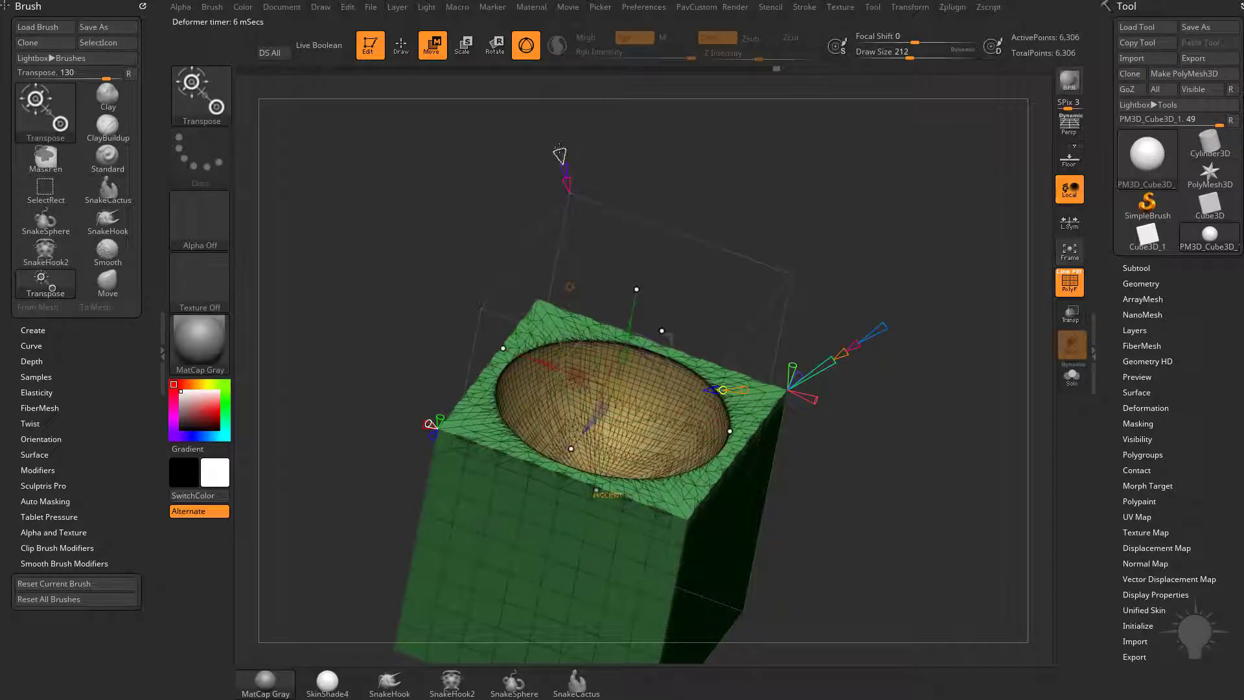
pyautogui.moveTo(958, 314)
pyautogui.mouseDown()
pyautogui.moveTo(943, 285)
pyautogui.moveTo(883, 262)
pyautogui.moveTo(841, 261)
pyautogui.moveTo(901, 288)
pyautogui.moveTo(754, 291)
pyautogui.mouseUp()
pyautogui.press('q')
# Check the bowl and cube polygroups by isolating parts of the mesh, and show the whole mesh again.
pyautogui.keyDown('ctrl'); pyautogui.keyDown('shift'); pyautogui.click(638, 324); pyautogui.keyUp('shift'); pyautogui.keyUp('ctrl')
pyautogui.keyDown('ctrl'); pyautogui.keyDown('shift'); pyautogui.click(732, 292); pyautogui.keyUp('shift'); pyautogui.keyUp('ctrl')
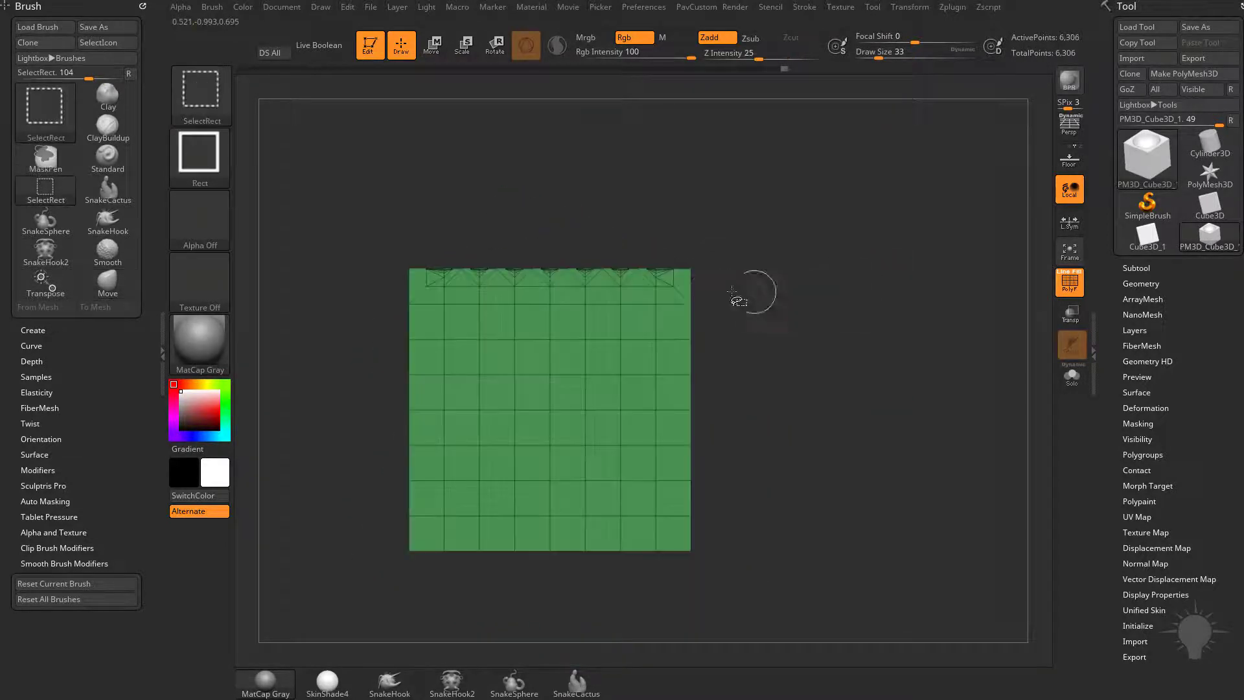
pyautogui.moveTo(817, 252); pyautogui.dragTo(746, 314)
pyautogui.keyDown('ctrl'); pyautogui.keyDown('shift'); pyautogui.click(890, 207); pyautogui.keyUp('shift'); pyautogui.keyUp('ctrl')
pyautogui.moveTo(890, 207)
pyautogui.mouseDown()
pyautogui.moveTo(861, 259)
pyautogui.moveTo(911, 305)
pyautogui.moveTo(876, 241)
pyautogui.moveTo(893, 270)
pyautogui.moveTo(688, 288)
pyautogui.moveTo(695, 324)
pyautogui.mouseUp()
# Choose the CurveTube brush and run a tube along the bowl's circular polygroup border.
pyautogui.press('b')
pyautogui.press('c')
pyautogui.click(728, 356)
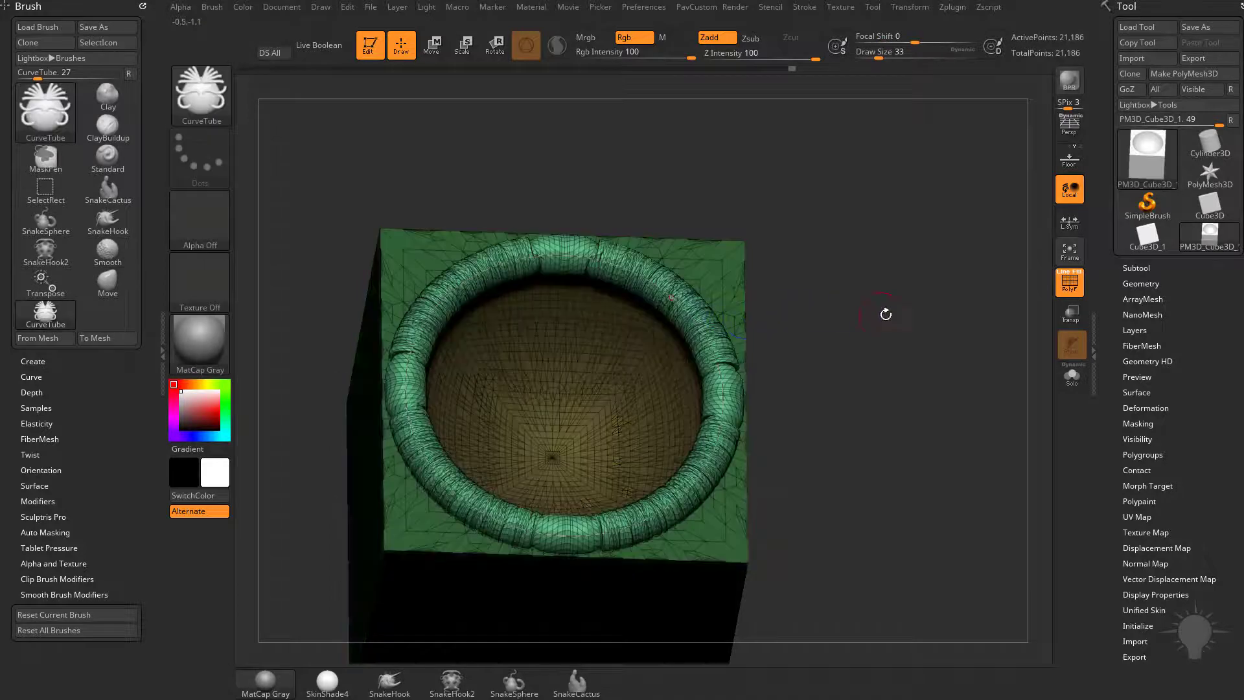
# Thin the rim tube by regenerating it at a Draw Size of 9, and hide the polyframe to inspect it.
pyautogui.moveTo(886, 314)
pyautogui.mouseDown()
pyautogui.moveTo(872, 328)
pyautogui.moveTo(729, 268)
pyautogui.mouseUp()
pyautogui.press('[')
pyautogui.press('[')
pyautogui.press('[')
pyautogui.click(695, 313)
pyautogui.moveTo(944, 256); pyautogui.dragTo(617, 276)
pyautogui.hotkey('shift', 'f')
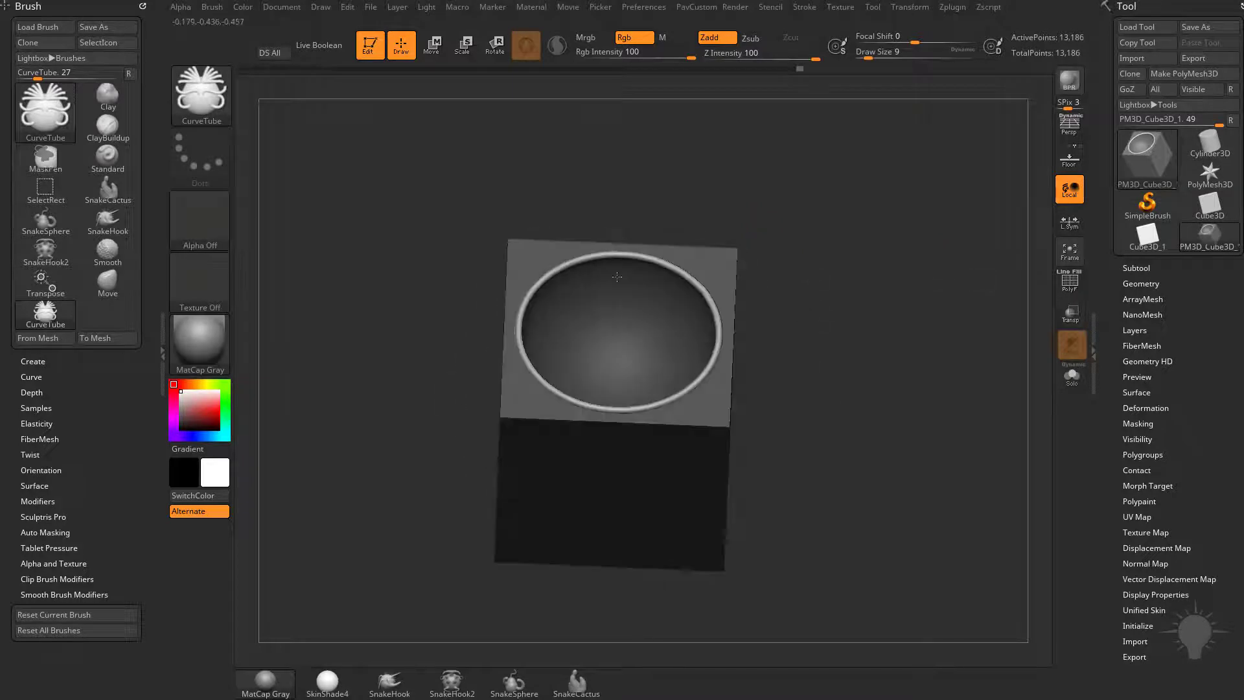
pyautogui.moveTo(816, 302); pyautogui.dragTo(893, 289)
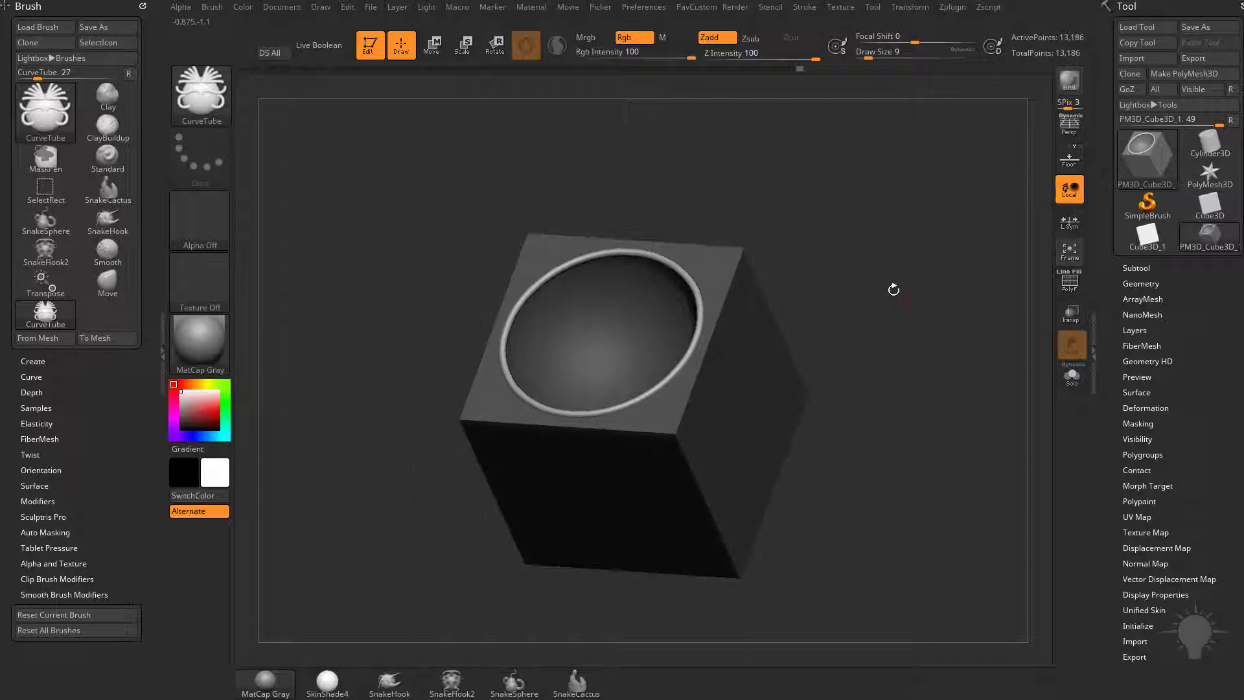
# Show the polyframe again and apply Polish By Mesh Features to the cube with its rim tube.
pyautogui.click(1070, 280)
pyautogui.moveTo(1011, 288); pyautogui.dragTo(842, 242)
pyautogui.press('1')
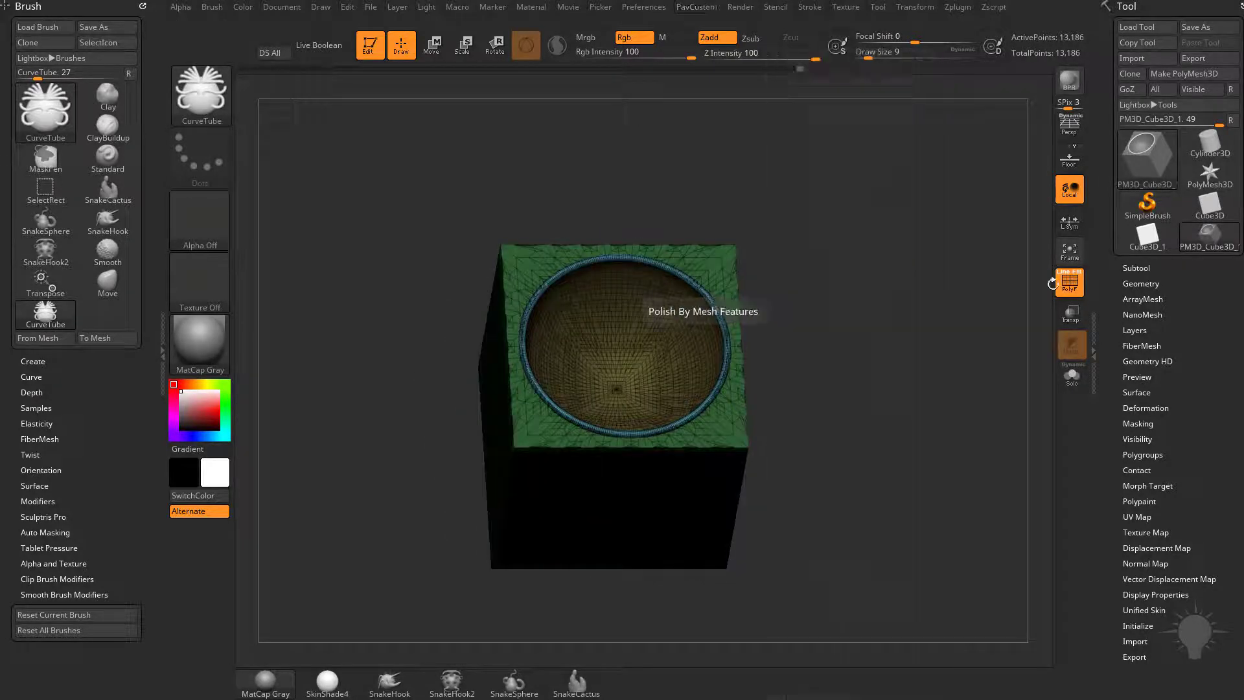
pyautogui.click(1137, 454)
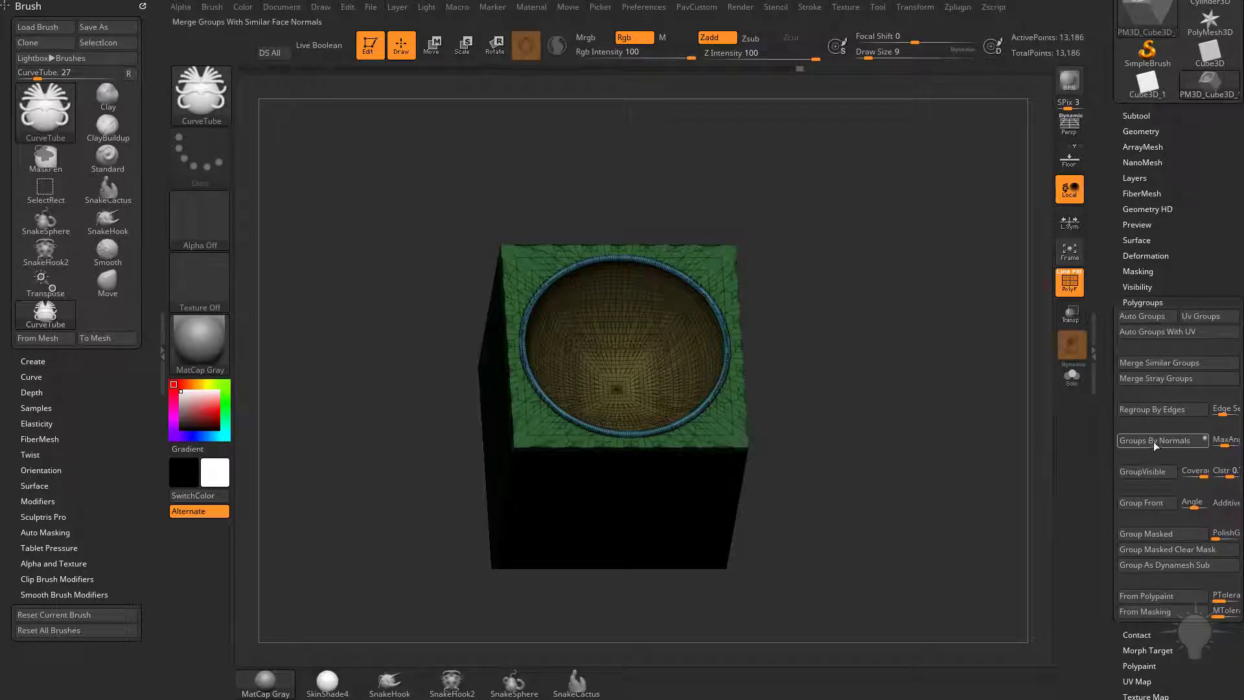
pyautogui.keyDown('shift'); pyautogui.click(1141, 303); pyautogui.keyUp('shift')
pyautogui.moveTo(923, 337)
pyautogui.mouseDown()
pyautogui.moveTo(944, 319)
pyautogui.moveTo(961, 339)
pyautogui.moveTo(942, 355)
pyautogui.mouseUp()
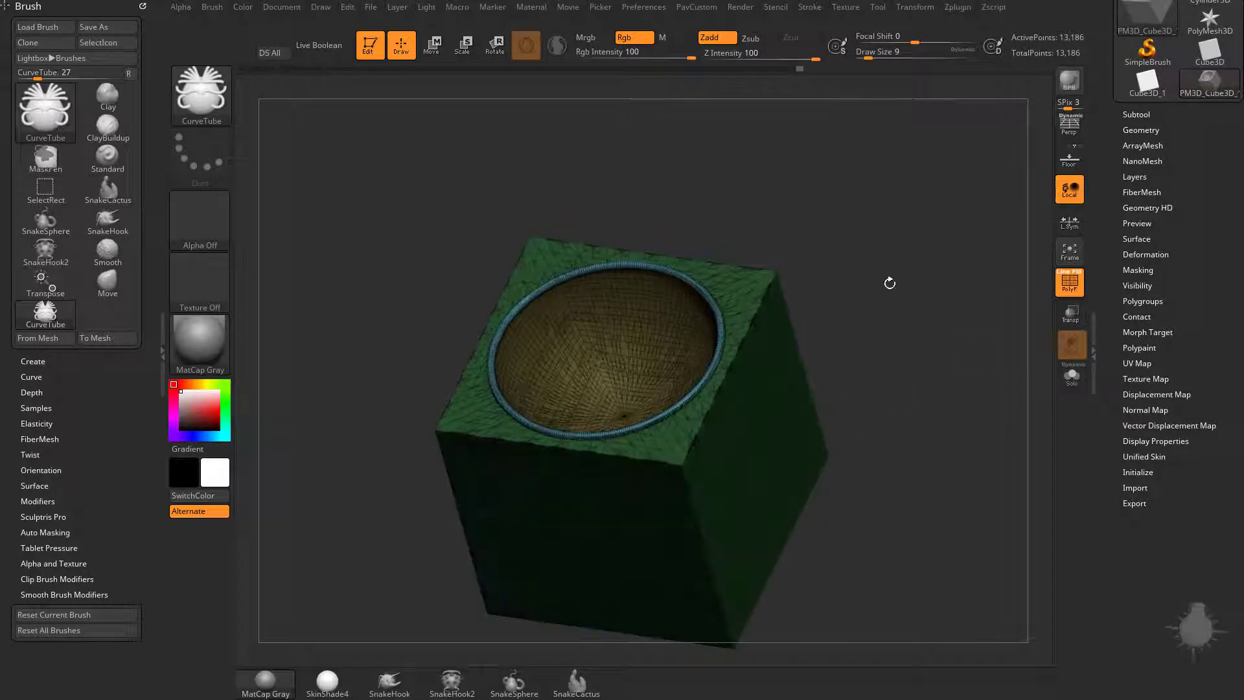
# Start a new Project Primitive deformer on the cube with the bowl and rim tube.
pyautogui.press('w')
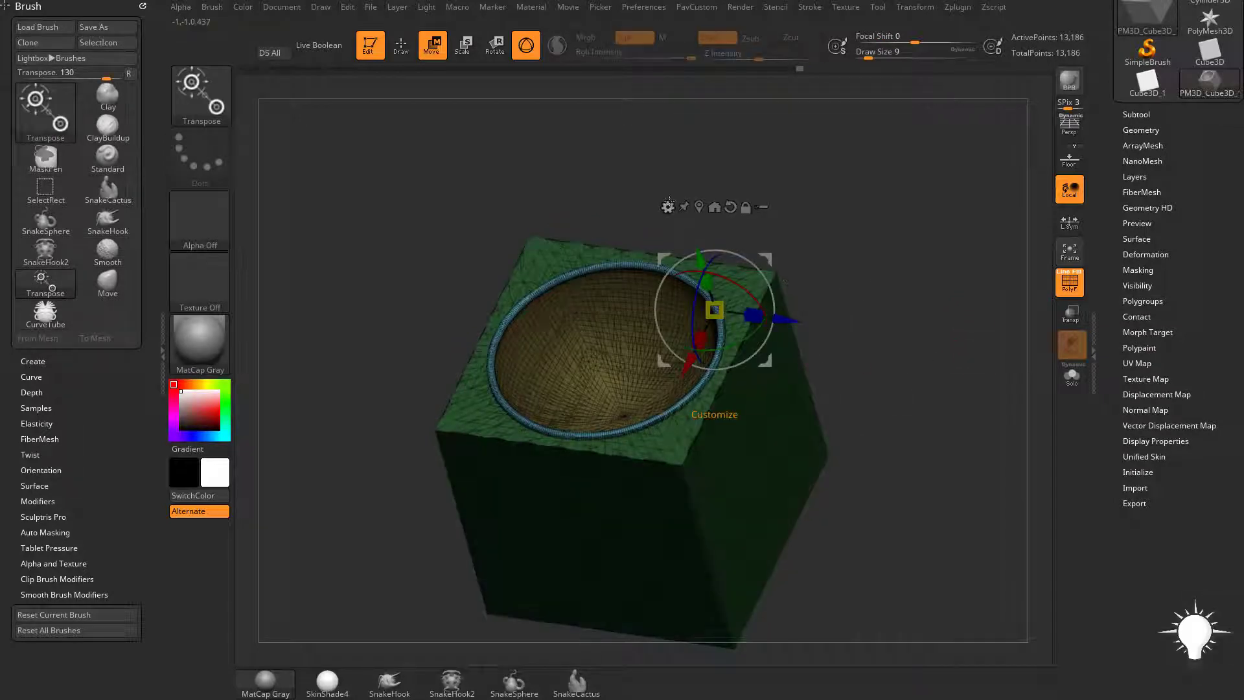
pyautogui.click(668, 206)
pyautogui.click(705, 307)
pyautogui.moveTo(703, 456); pyautogui.dragTo(946, 247)
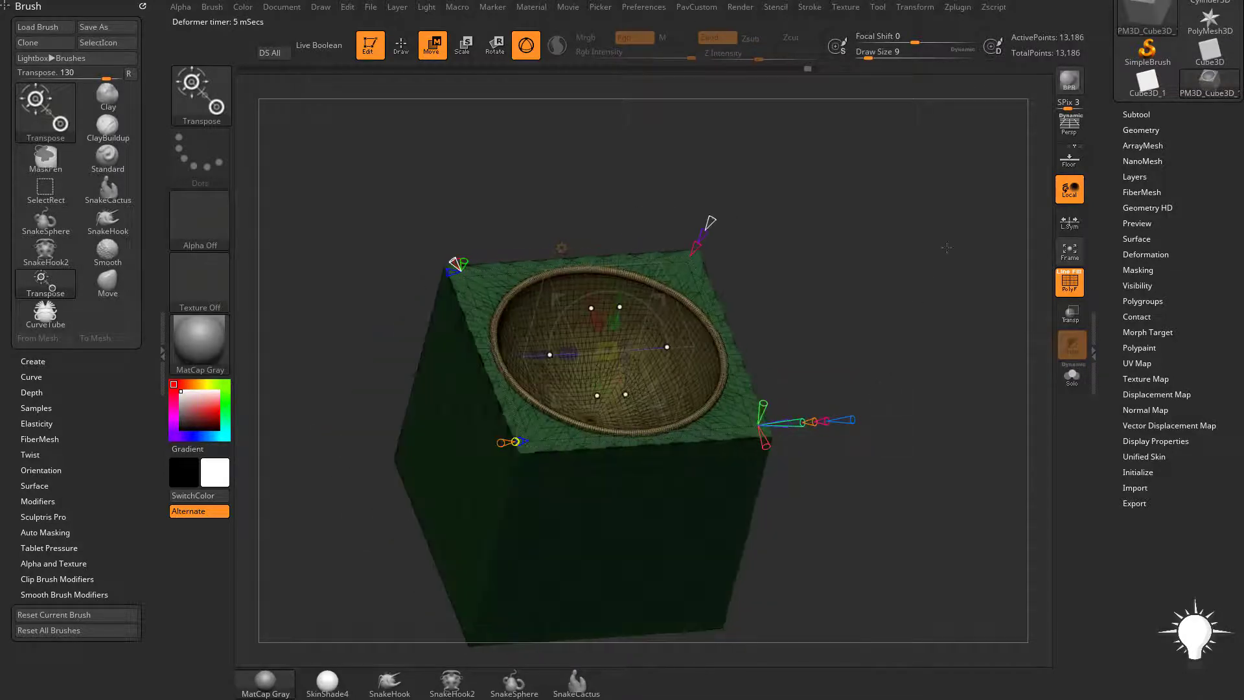